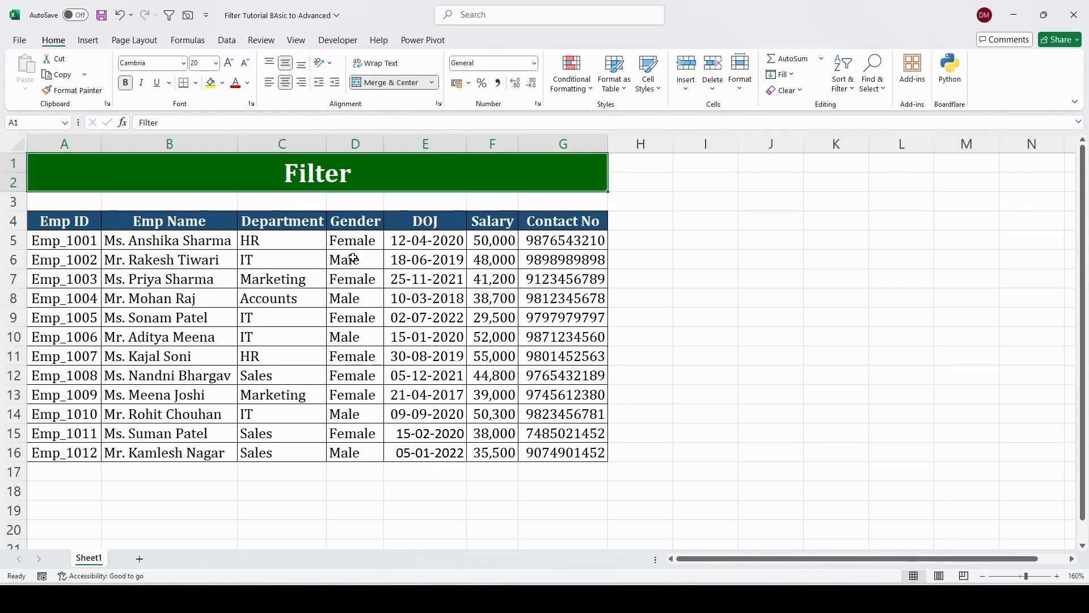
Turn on filtering for the employee table in A4:G16, and turn it off again
left_click_drag(48, 221, 608, 462)
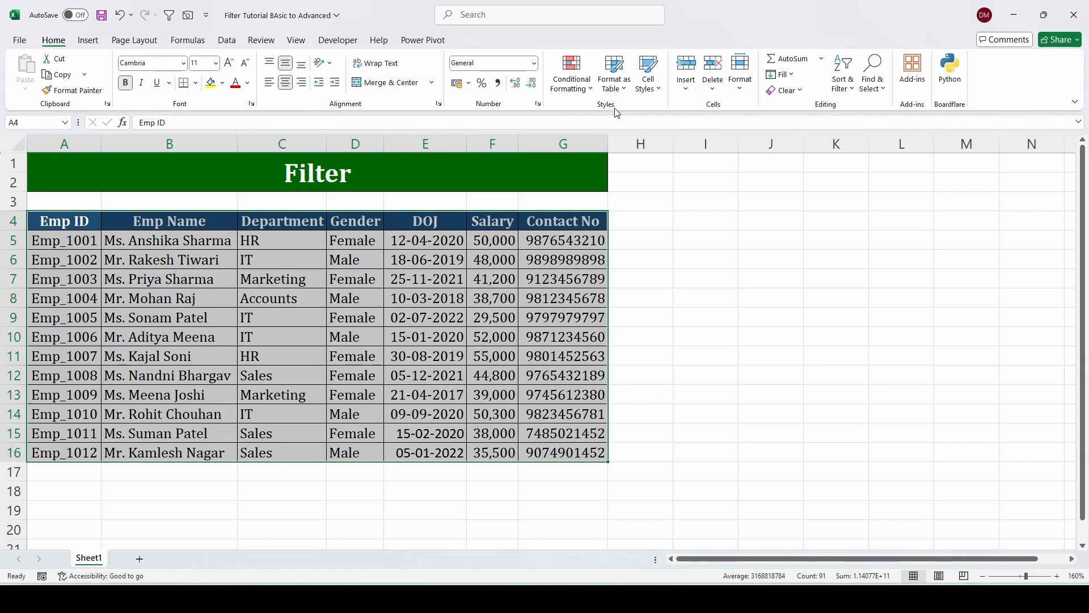
left_click(843, 73)
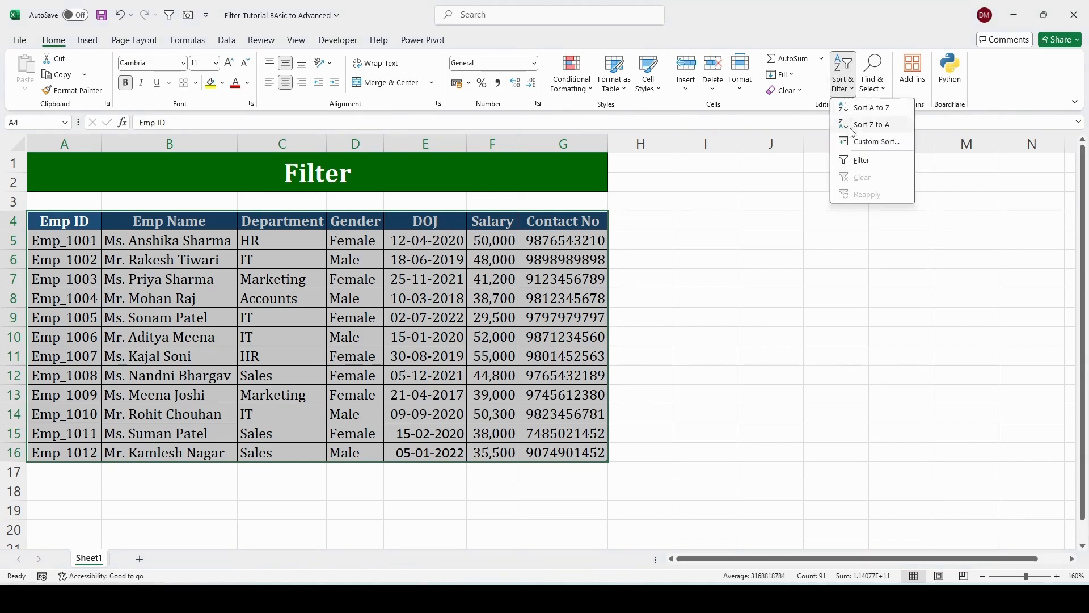
left_click(862, 161)
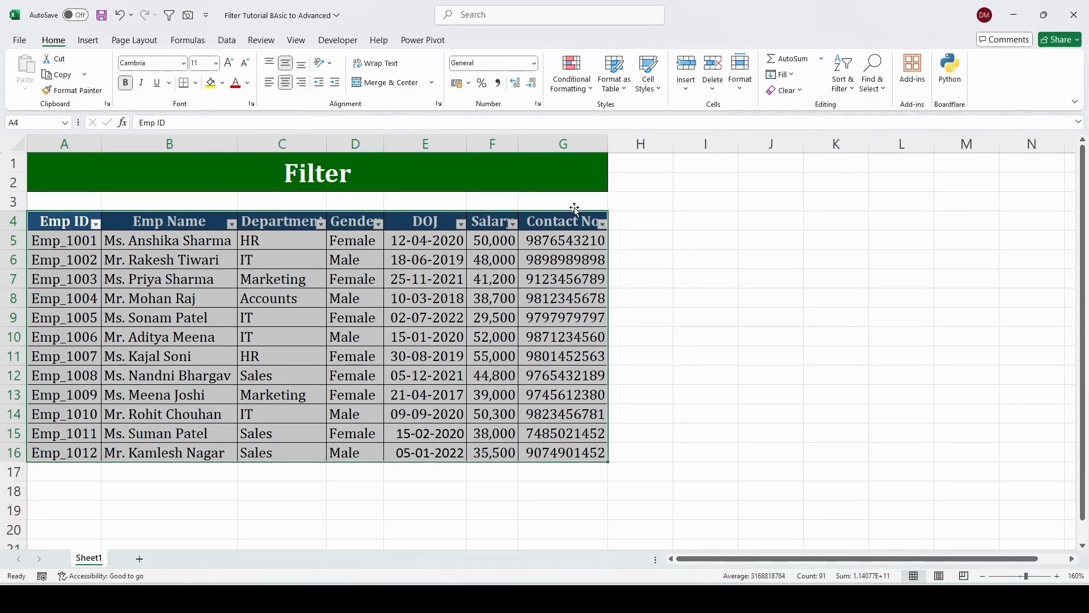
left_click(845, 87)
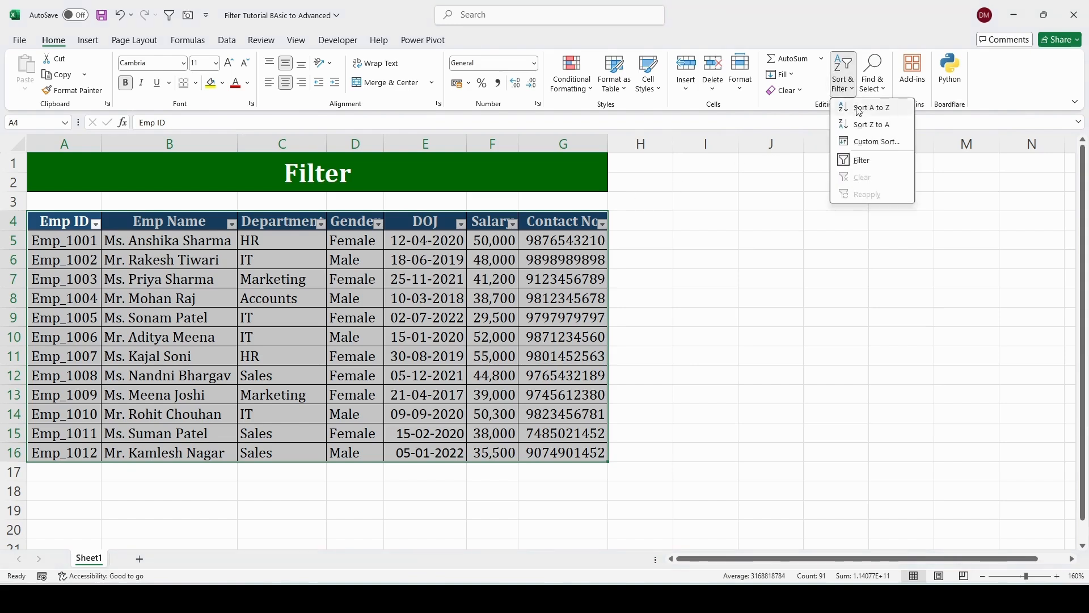
left_click(870, 160)
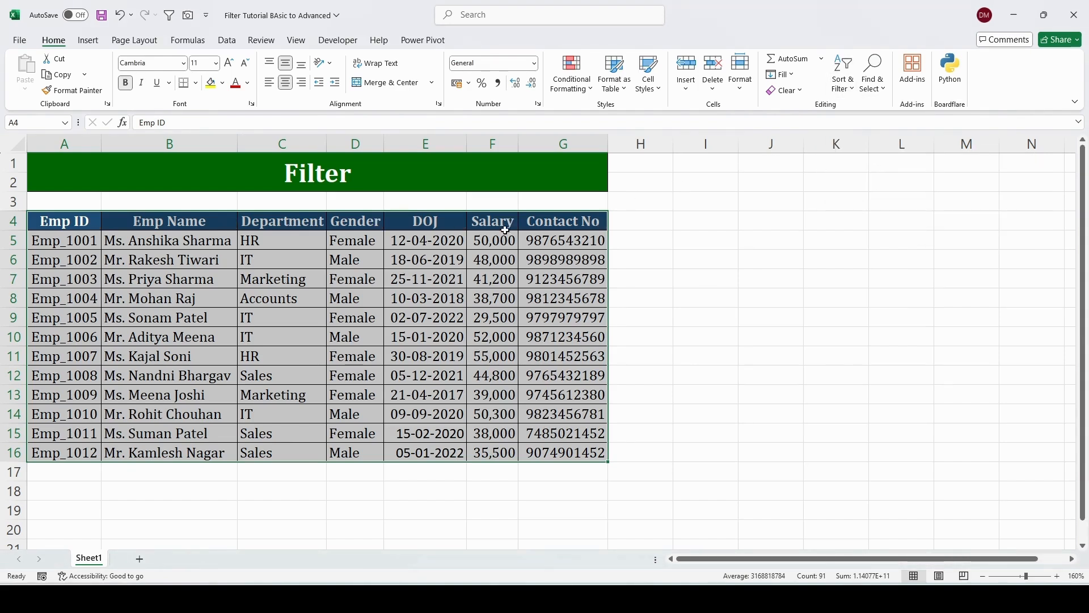
Select the whole employee table from a cell inside it and apply header filters
left_click(170, 298)
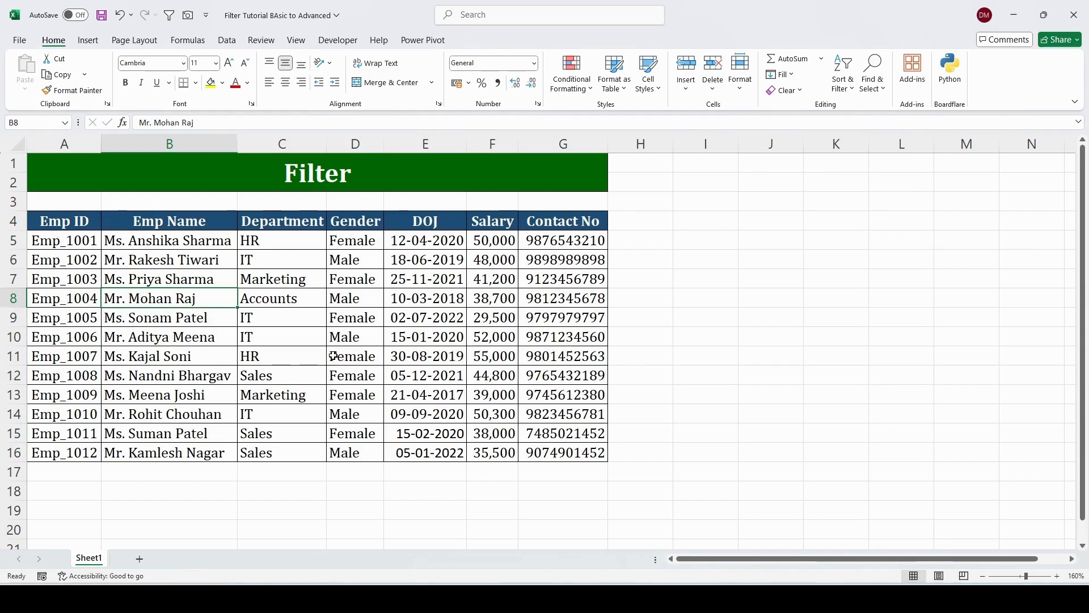
key("ctrl+a")
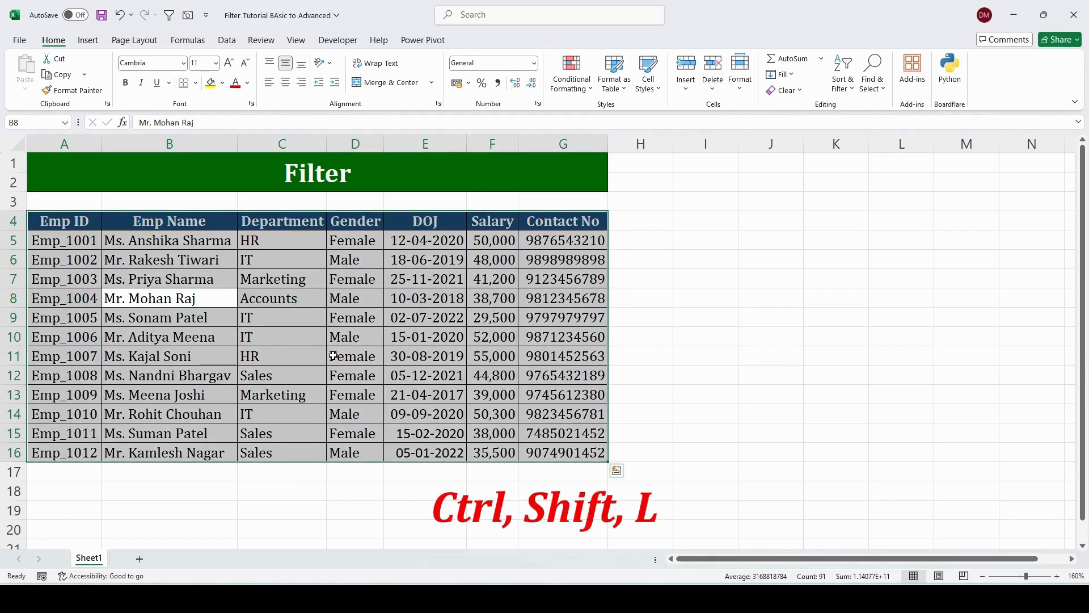
key("ctrl+shift+l")
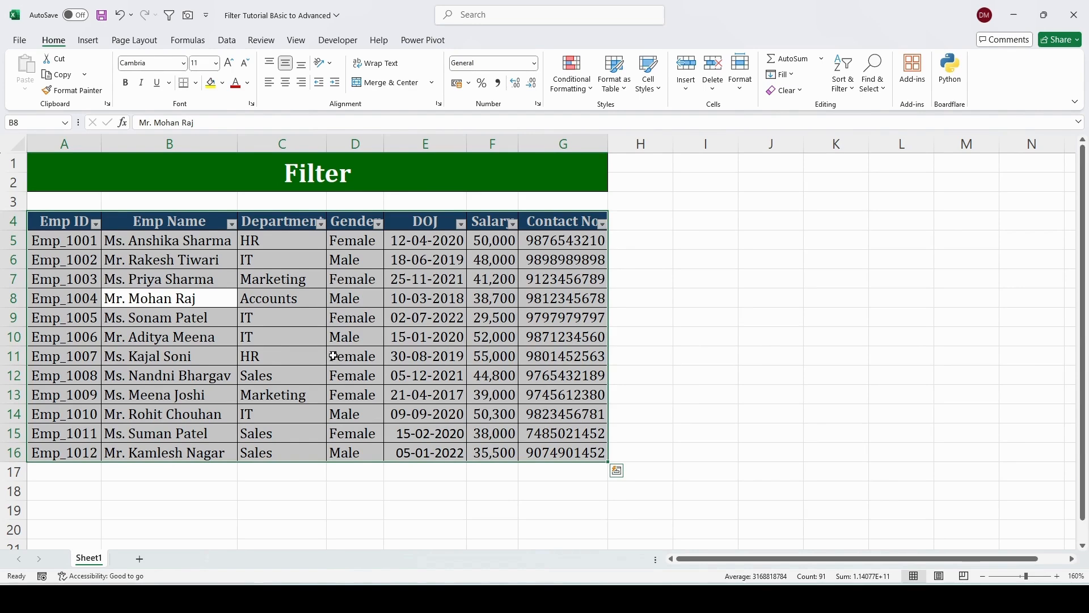
left_click(369, 292)
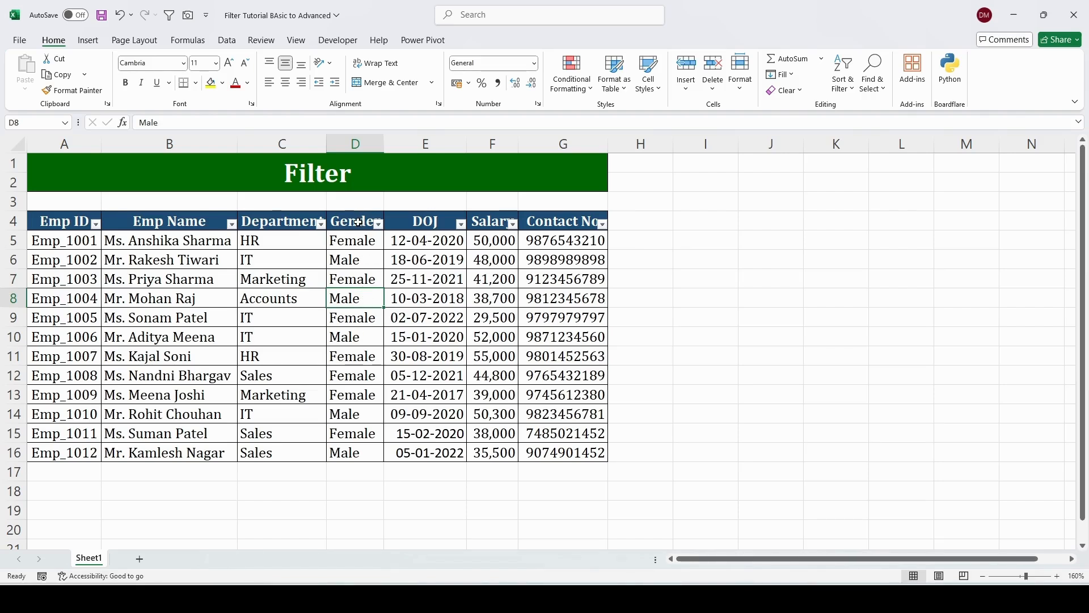
Filter the Gender column to show only Female employees
left_click(379, 224)
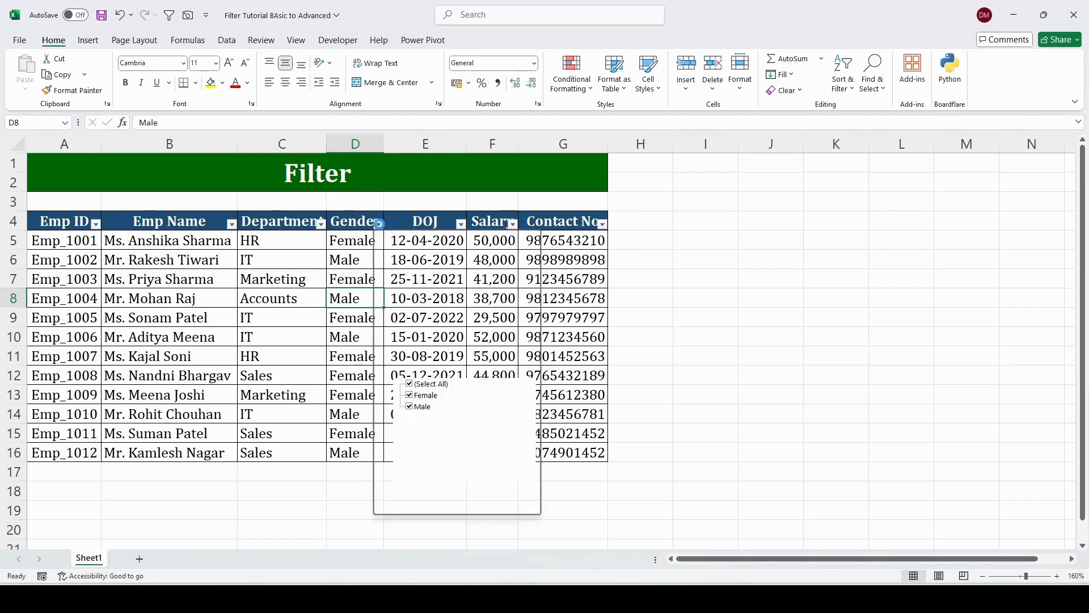
left_click(379, 224)
left_click(379, 223)
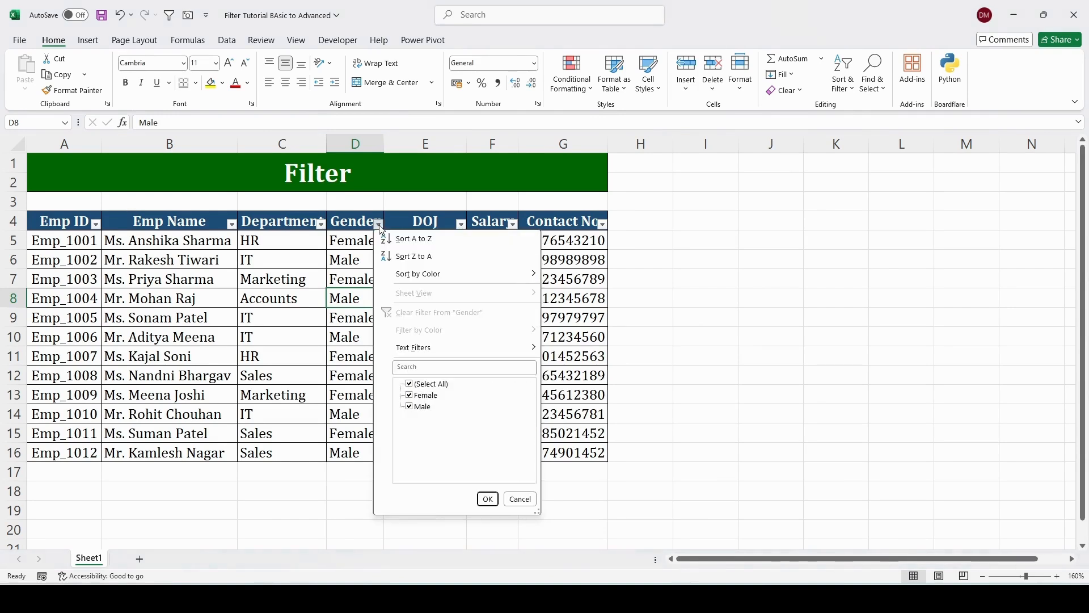
left_click(410, 384)
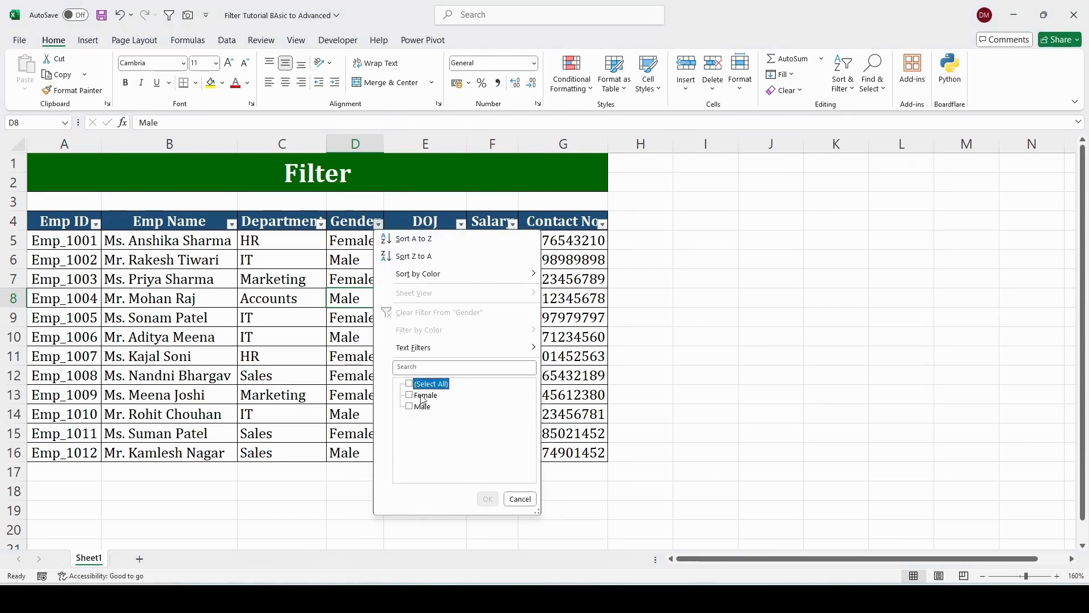
left_click(410, 395)
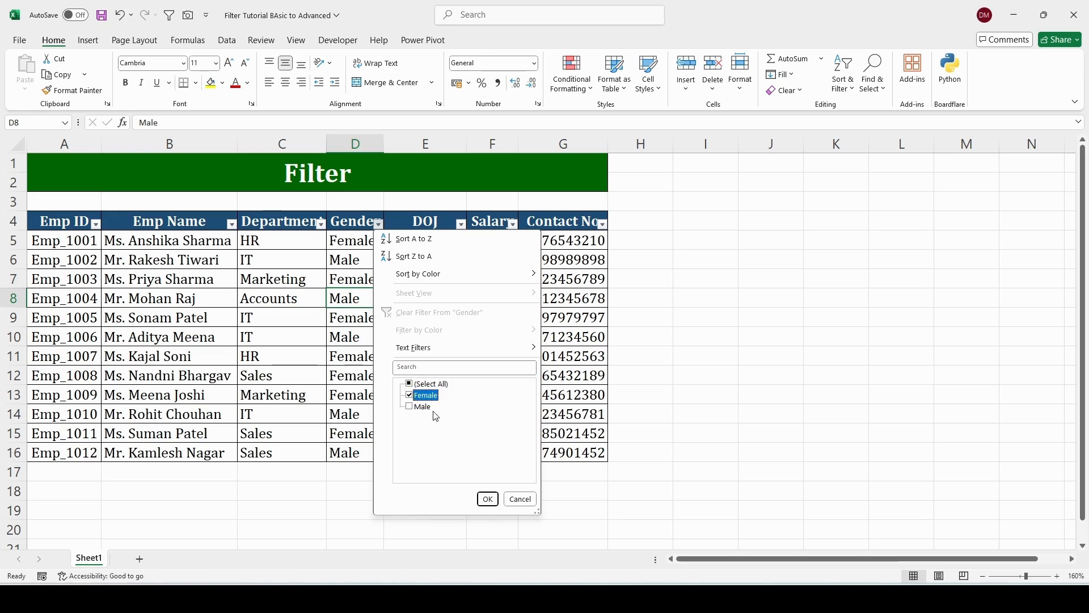
left_click(488, 499)
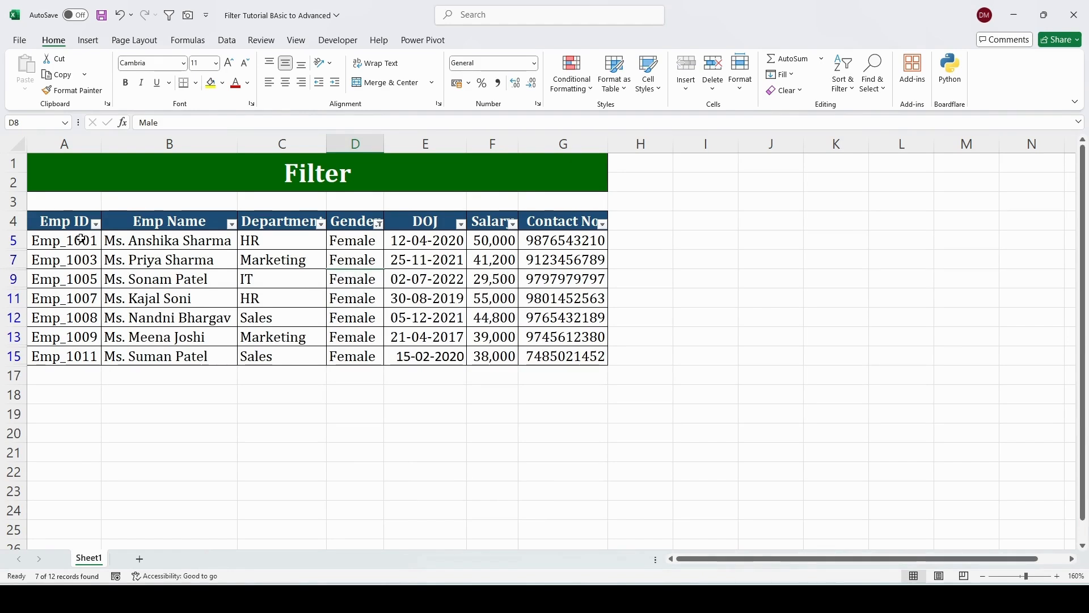
Look over the filtered records and undo the Female filter on the Gender column
left_click_drag(85, 237, 494, 352)
left_click_drag(494, 352, 494, 358)
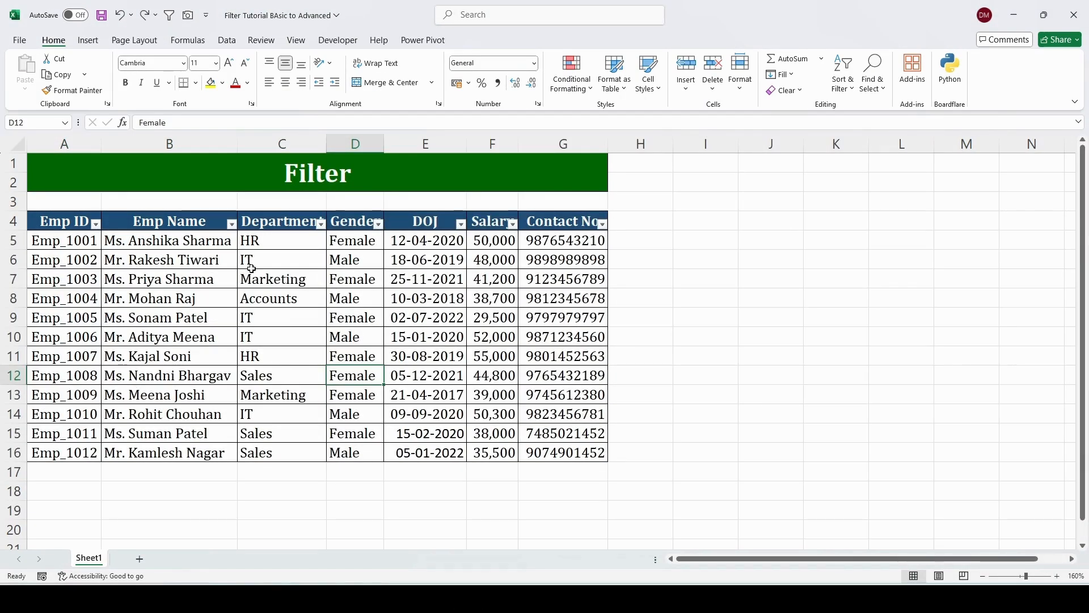
left_click_drag(249, 268, 277, 288)
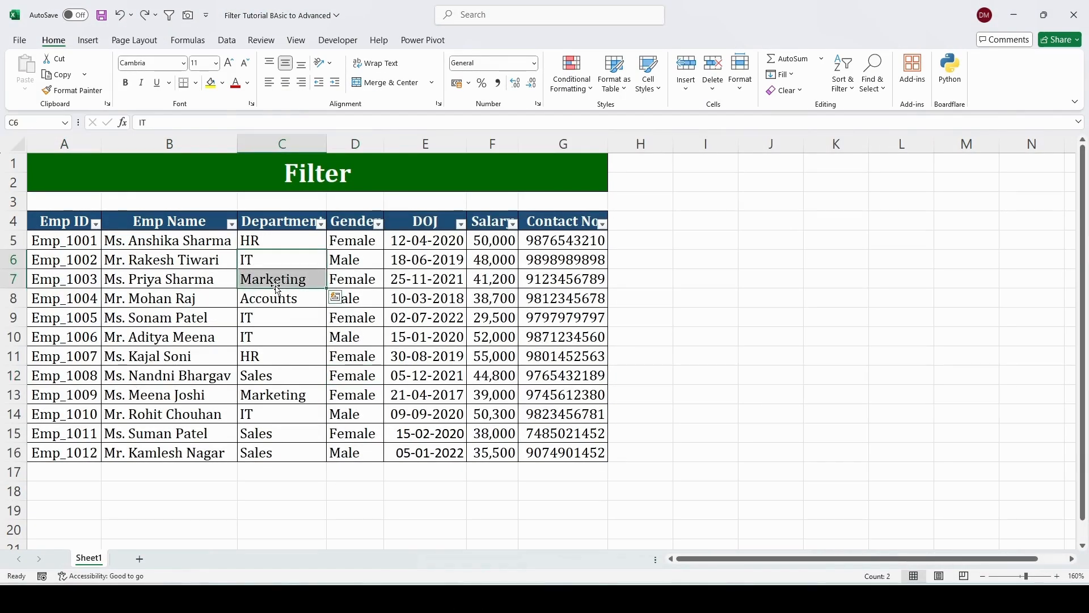
left_click(293, 347)
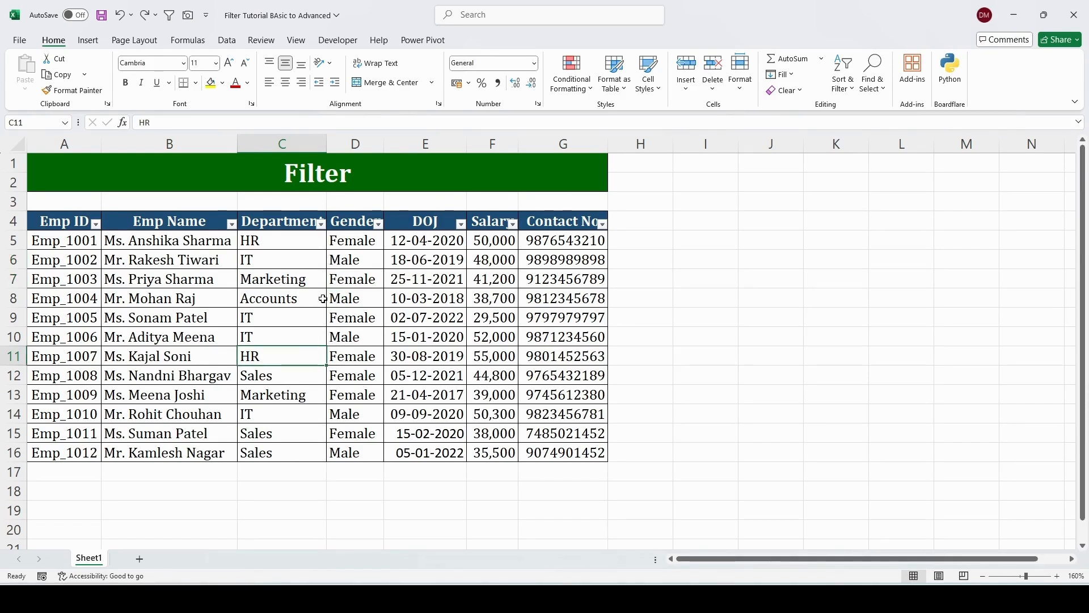
Filter the Gender column to show only Male employees
left_click(378, 223)
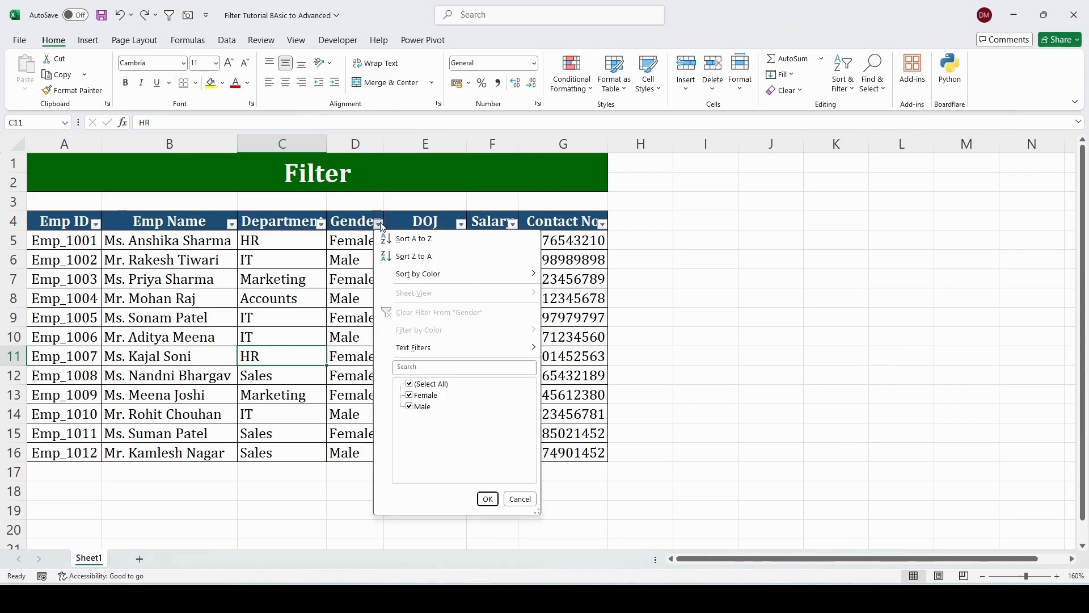
left_click(412, 385)
left_click(410, 406)
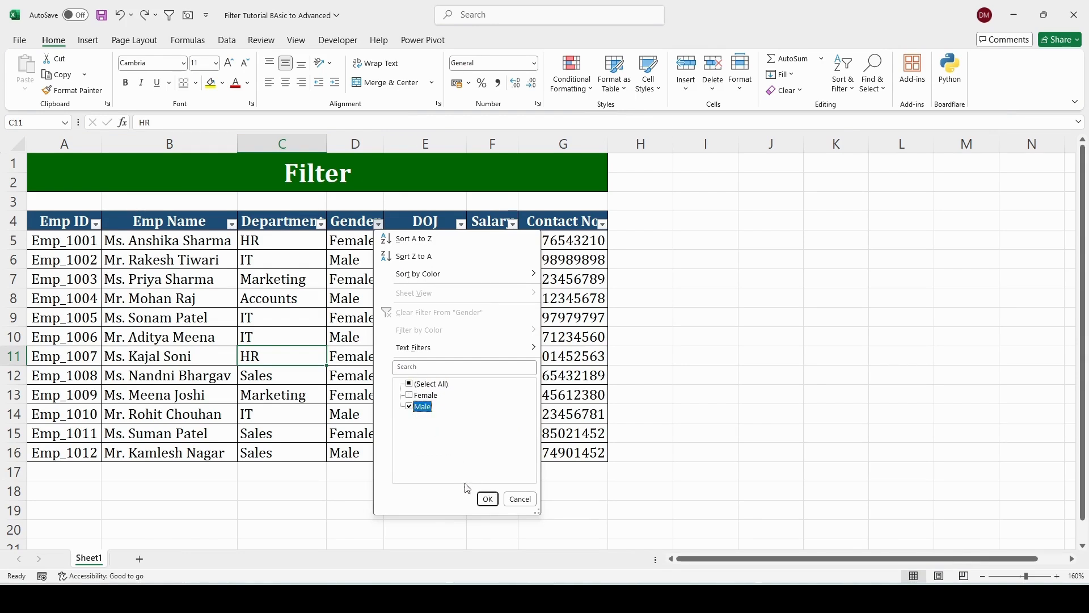
left_click(488, 498)
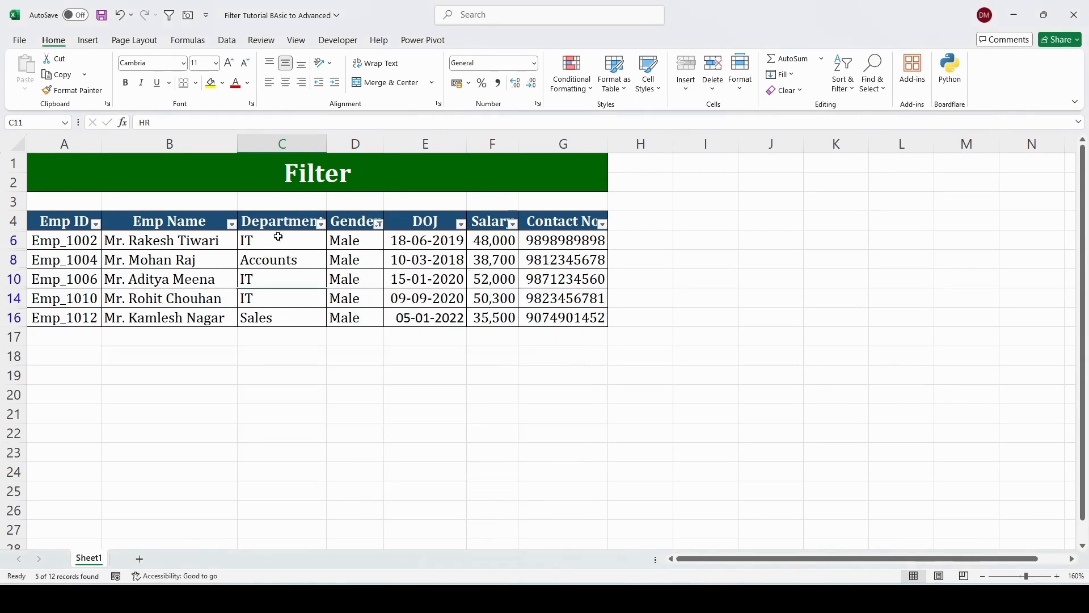
Narrow the male employees to the IT department with a filter on the Department column
left_click(321, 224)
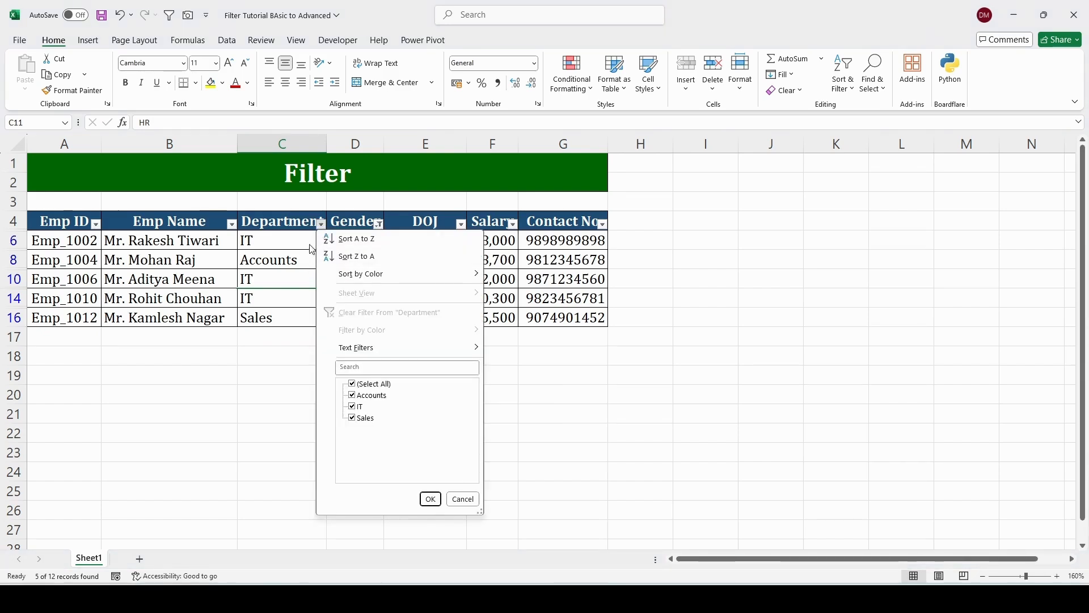
left_click(361, 385)
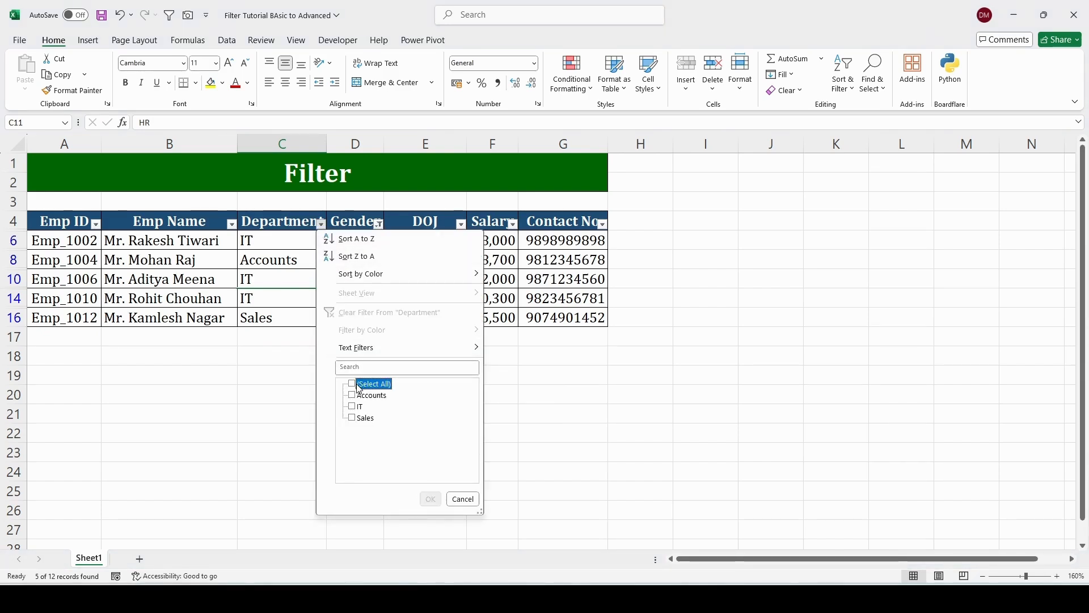
left_click(357, 408)
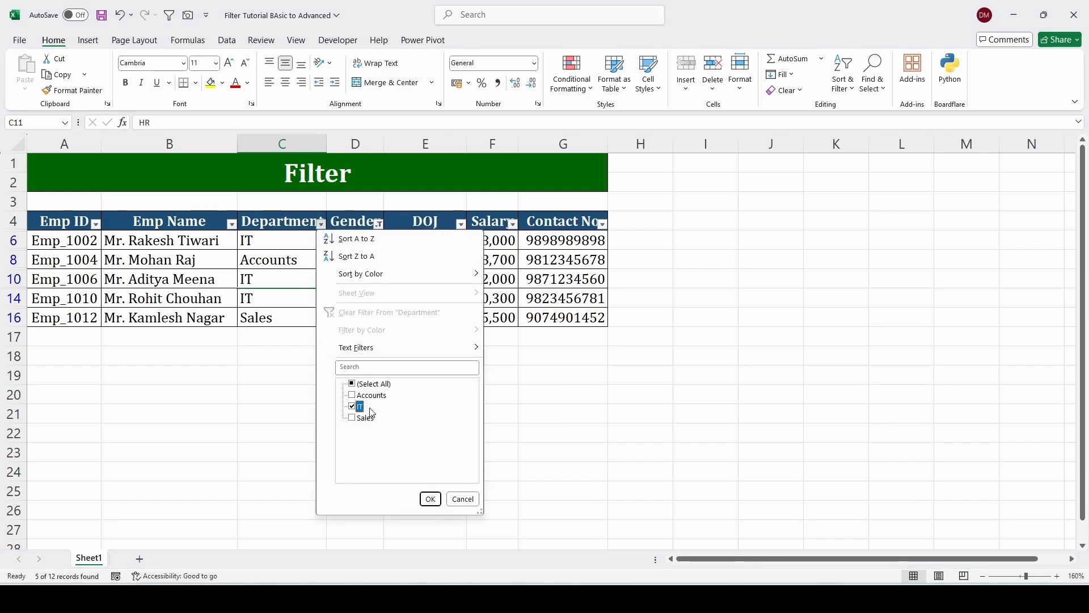
left_click(431, 499)
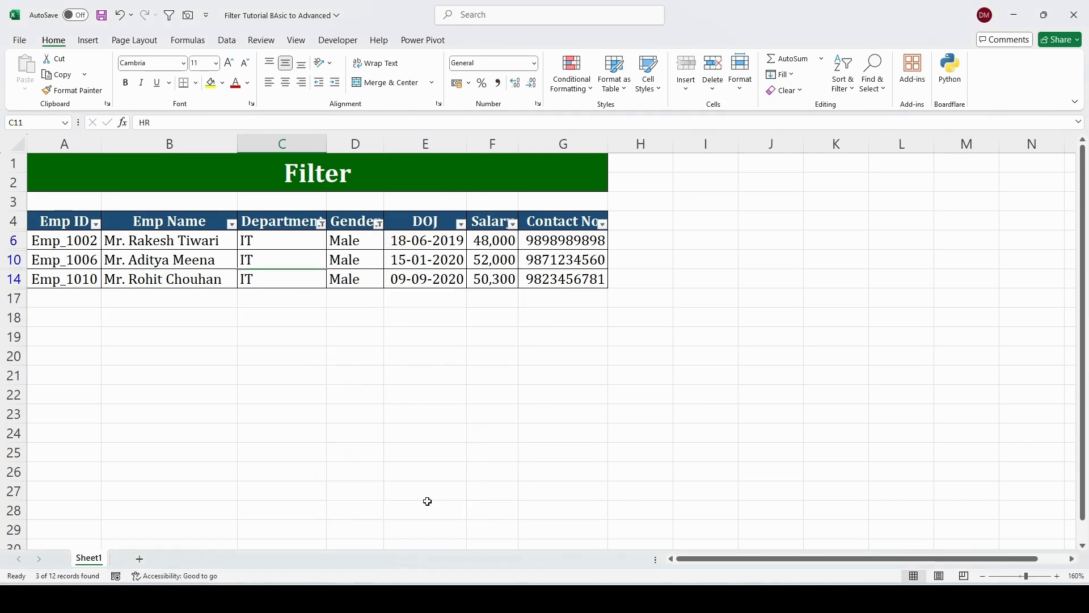
Select the filtered table with its header row and remove all of its filters
left_click(330, 362)
left_click_drag(260, 238, 355, 278)
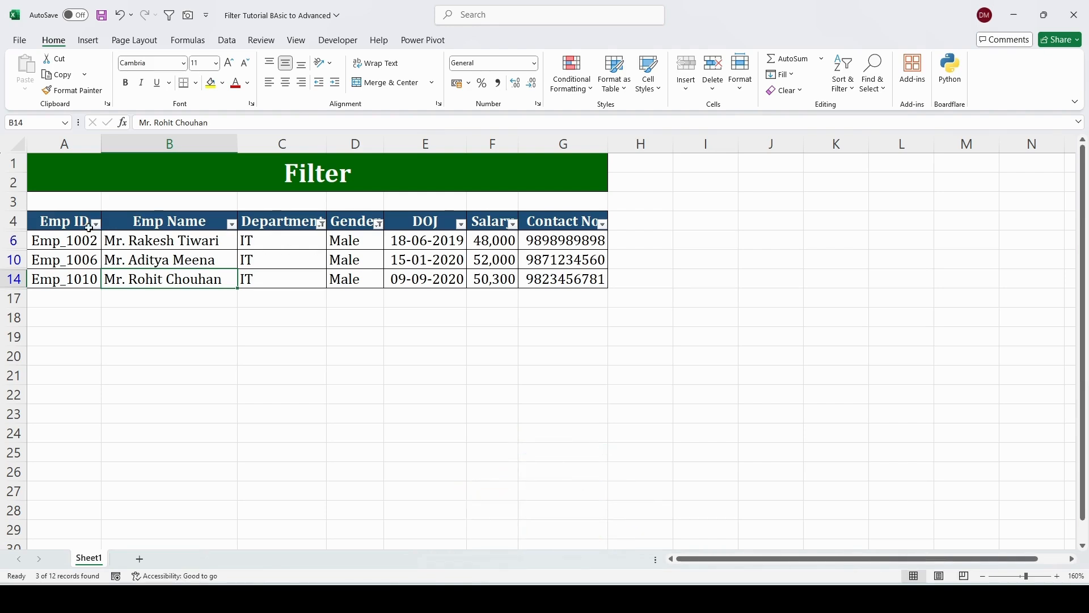
left_click_drag(89, 228, 568, 282)
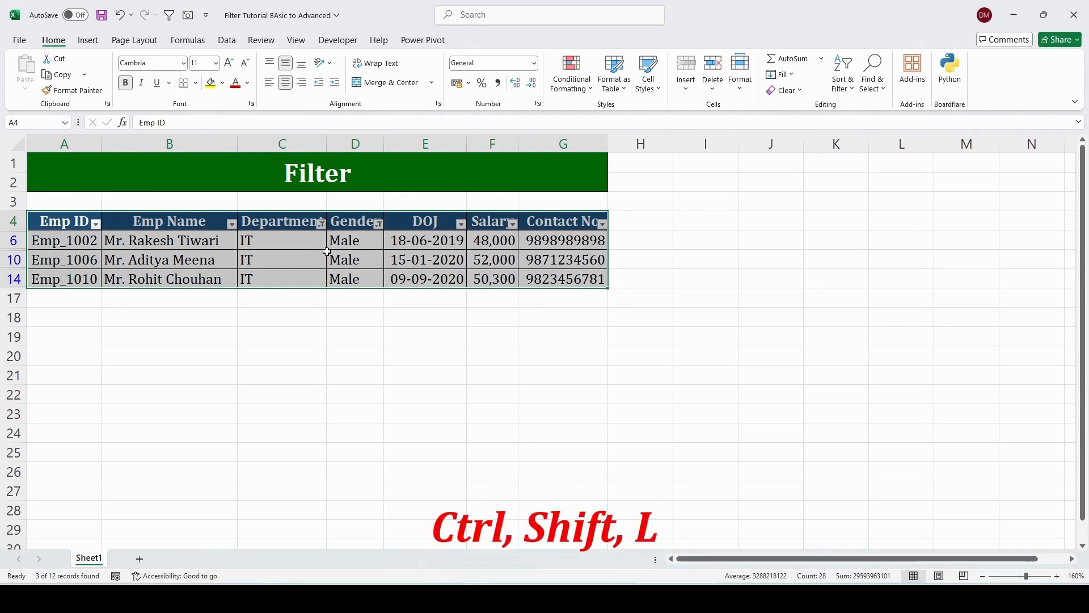
key("ctrl+shift+l")
left_click(352, 317)
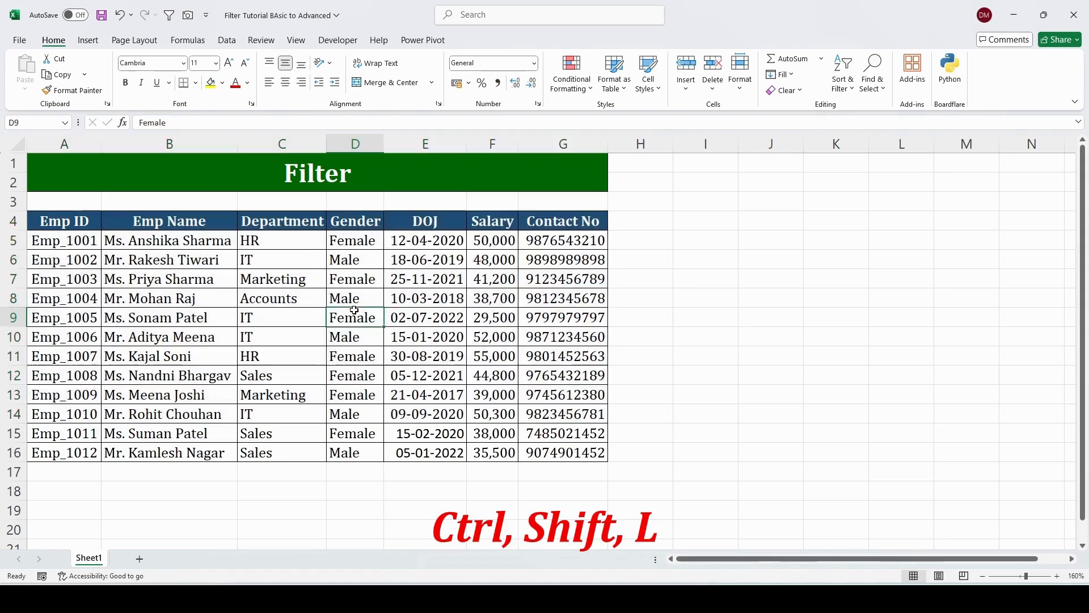
left_click(434, 358)
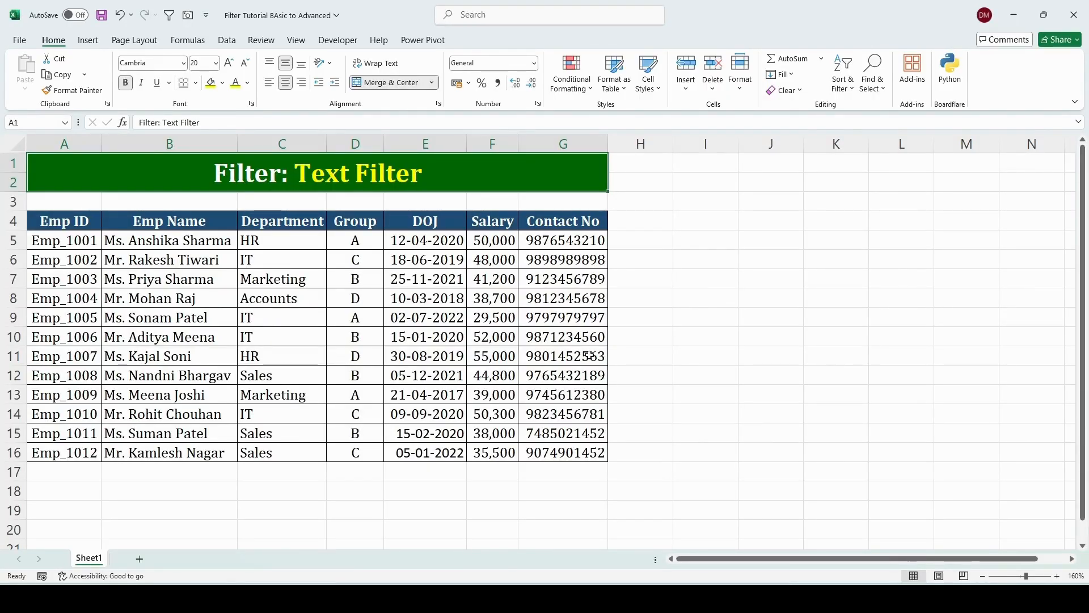
Turn on header filters for the Text Filter table in A4:G16
left_click_drag(64, 222, 555, 447)
key("ctrl+shift+l")
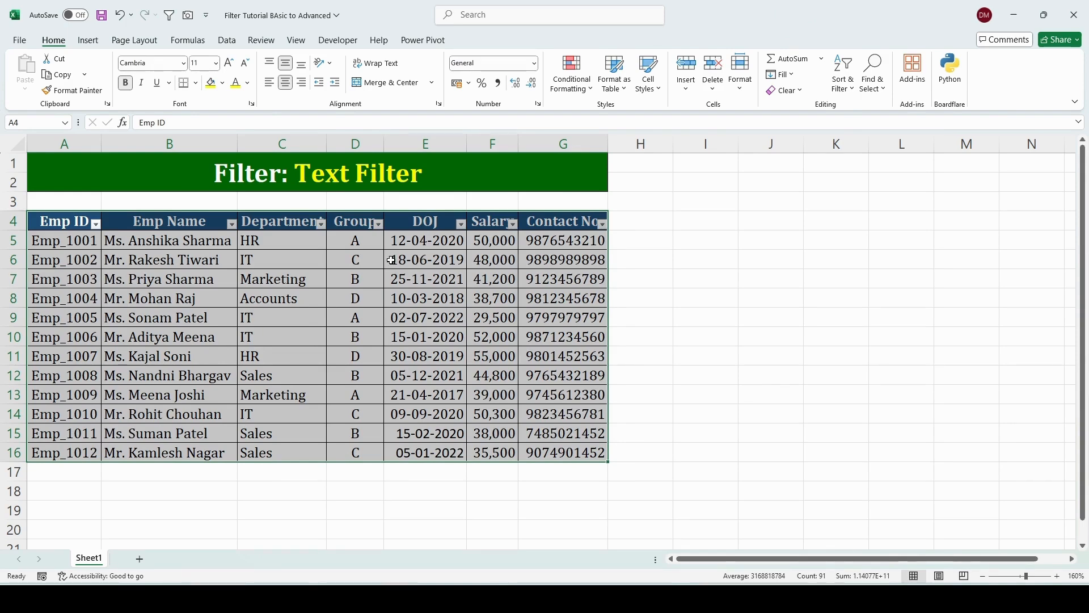
Apply an Equals text filter to the Group column so that only group A rows are shown
left_click(362, 264)
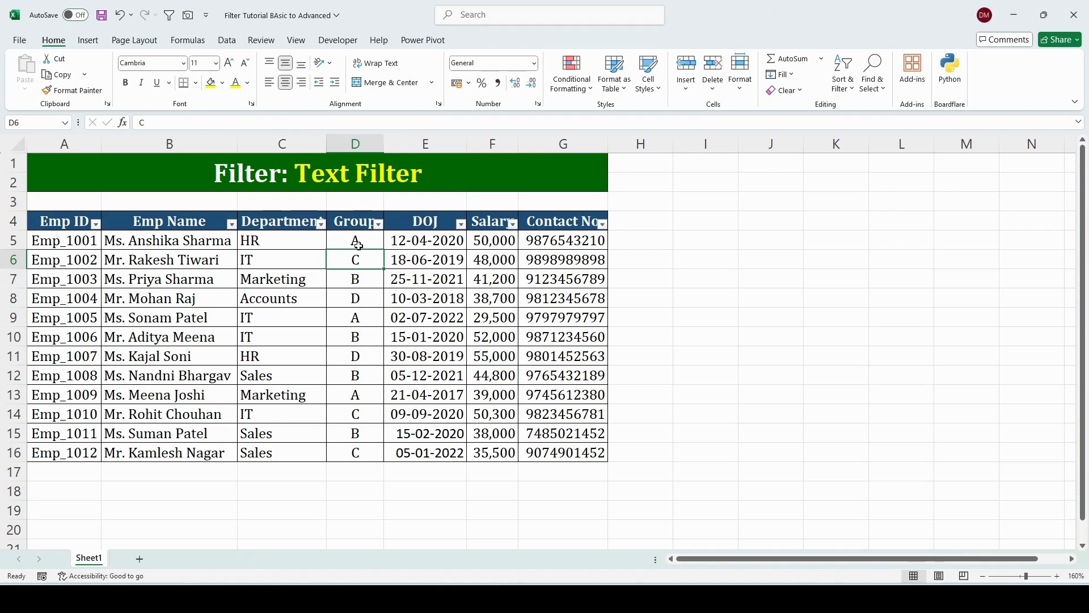
left_click(378, 223)
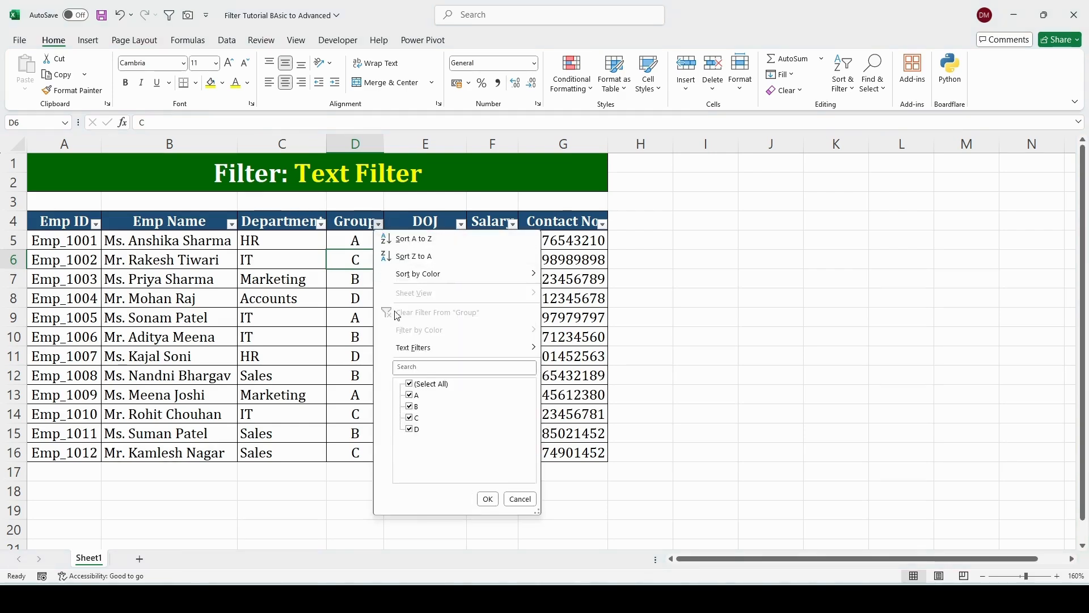
mouse_move(419, 355)
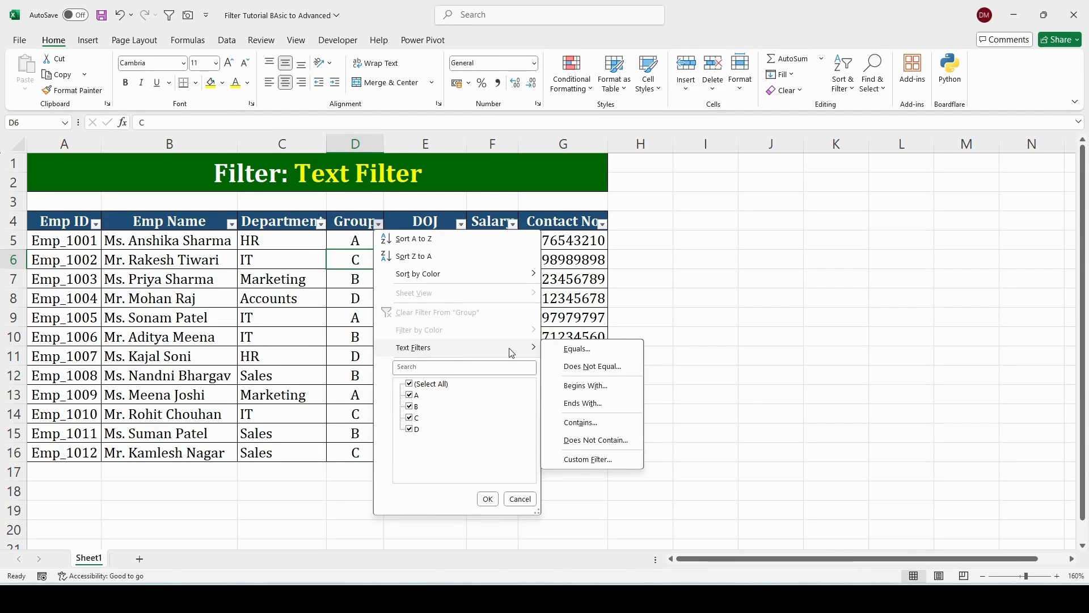
left_click(568, 351)
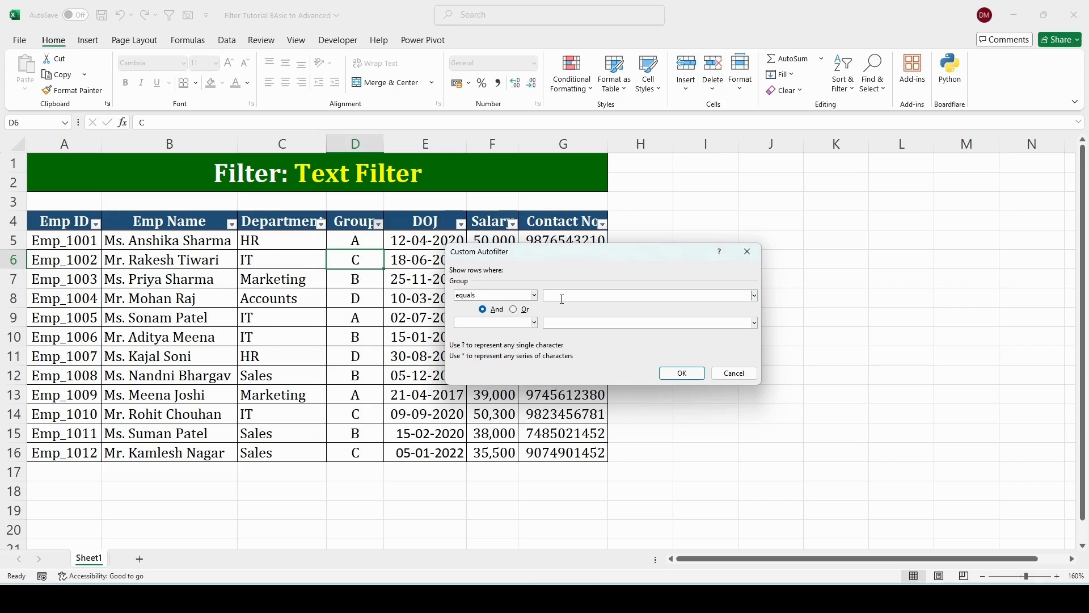
left_click(680, 372)
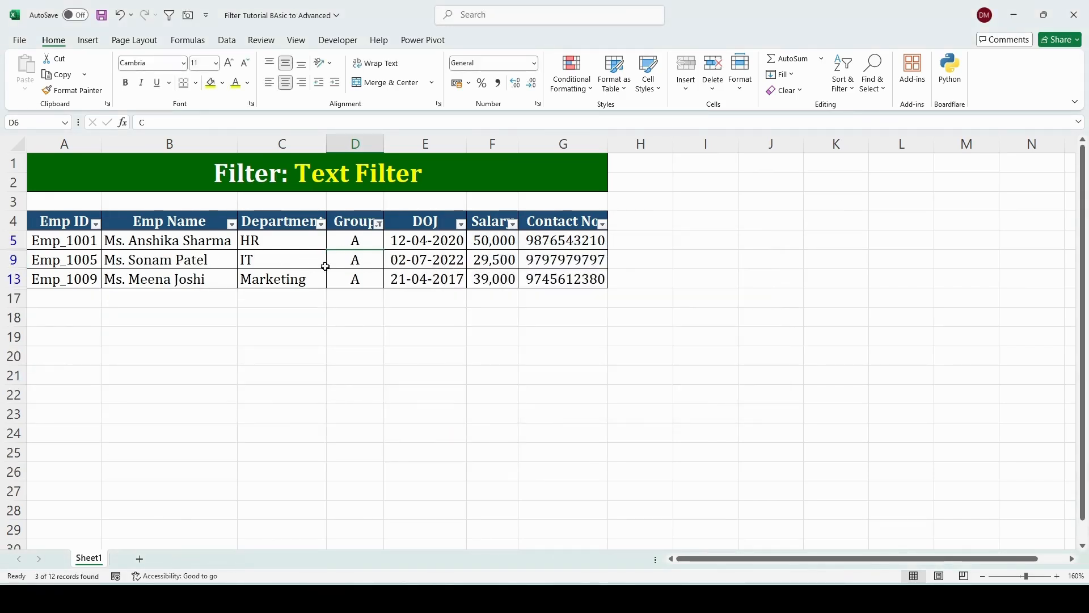
Apply a Does Not Equal text filter with the value A to the Group column
left_click(379, 225)
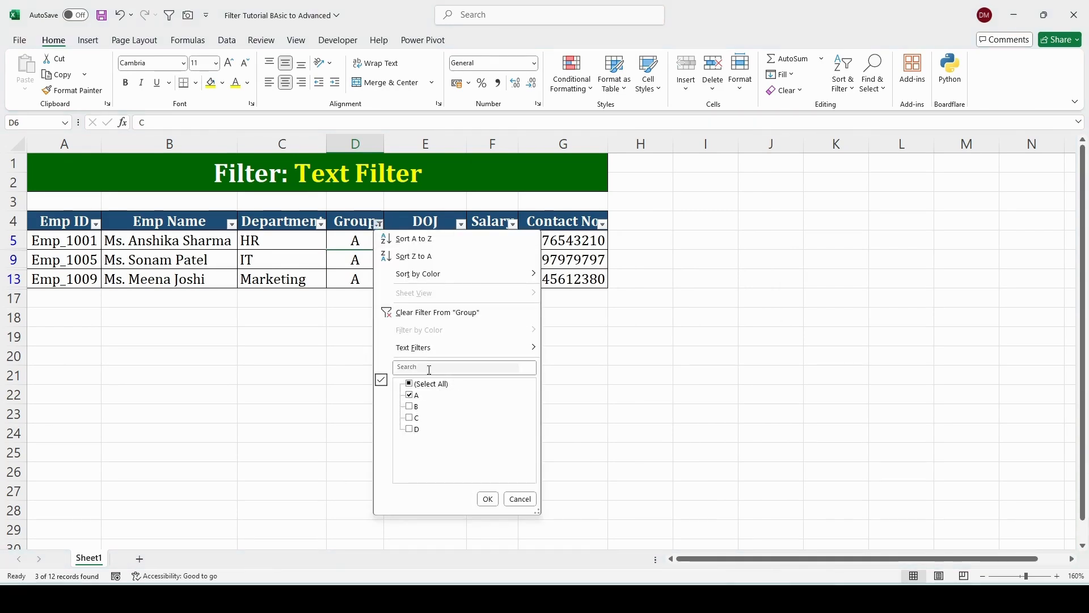
mouse_move(426, 352)
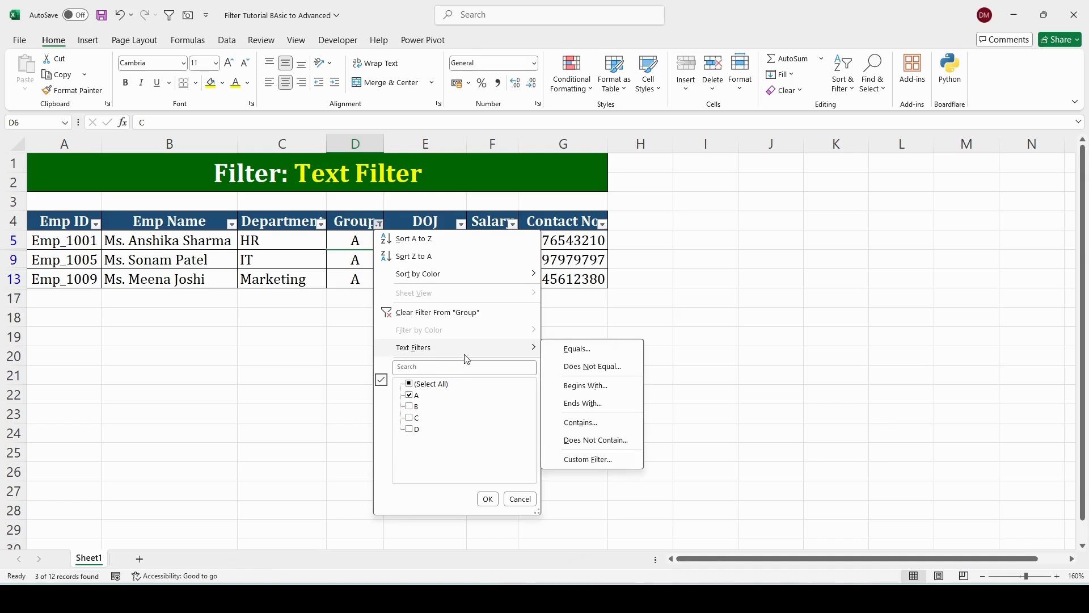
left_click(588, 369)
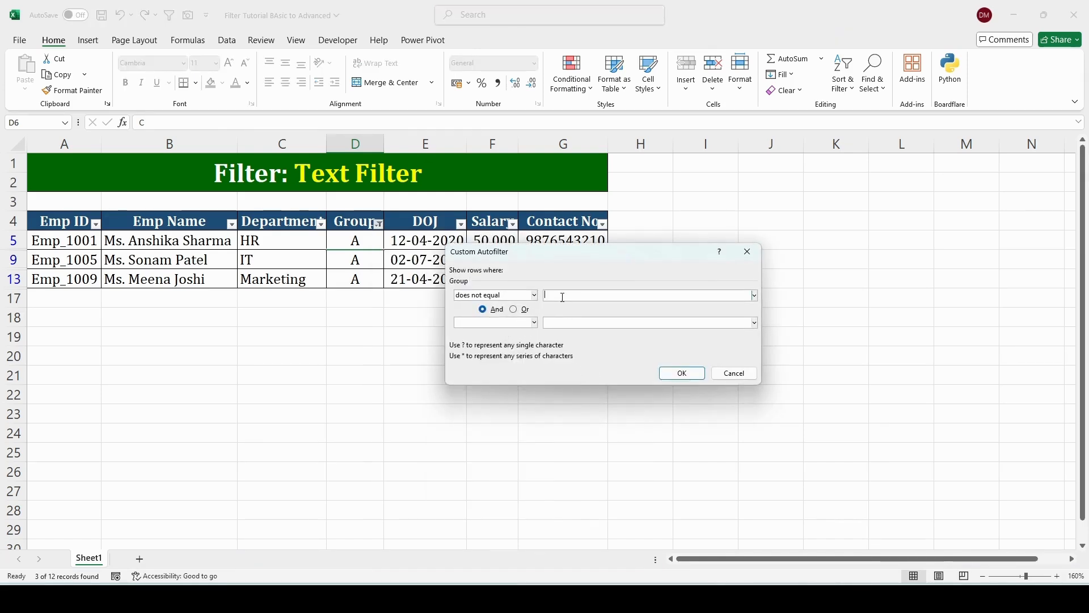
type("A")
left_click(674, 372)
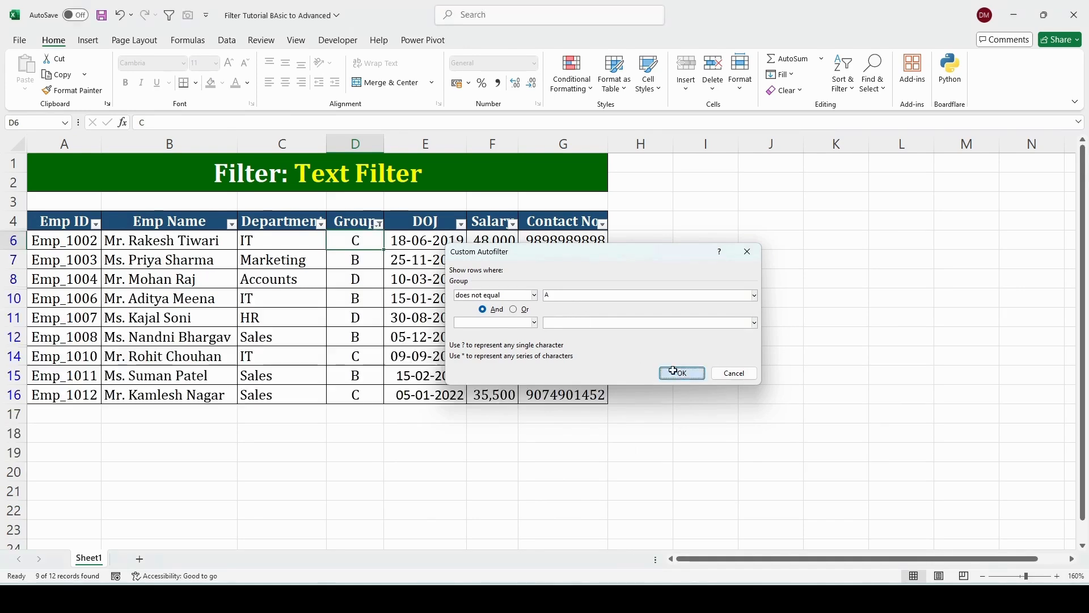
left_click(380, 290)
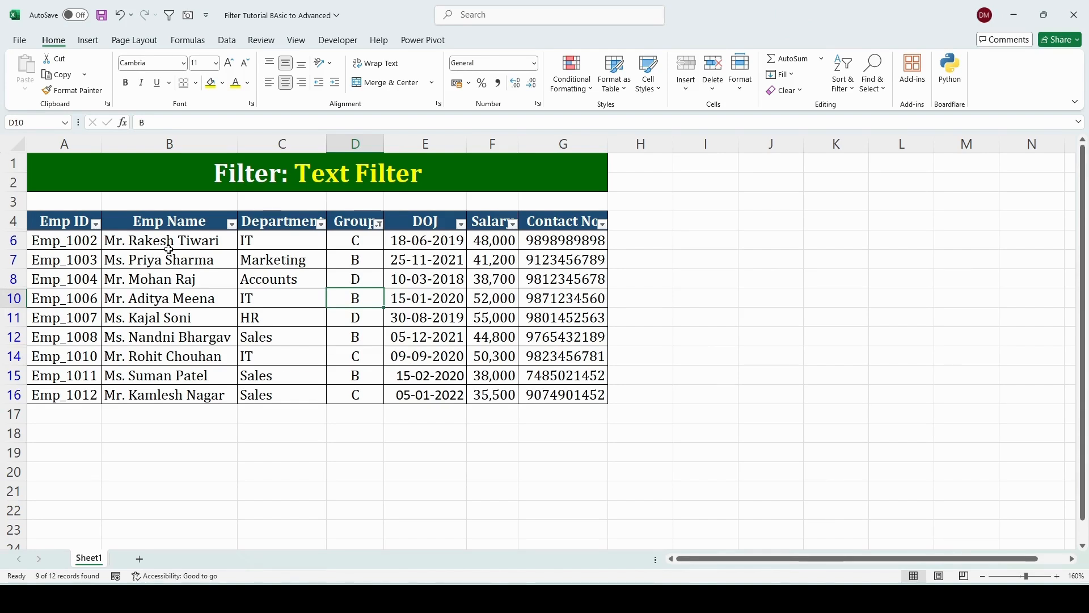
Filter the Emp Name column to names beginning with "Mr." and bring up its text filter options again
left_click(232, 226)
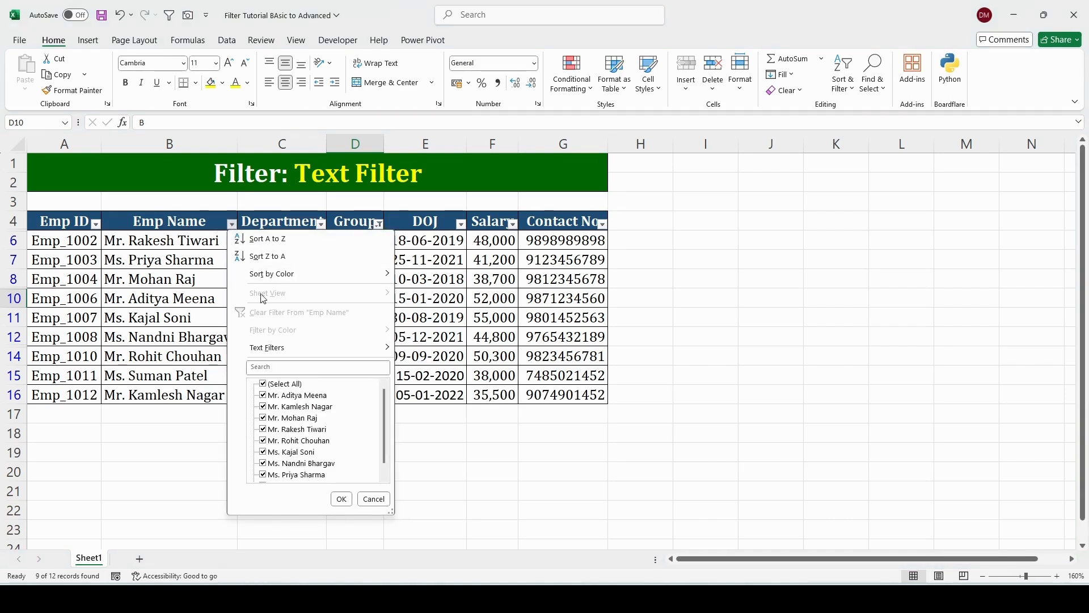
mouse_move(279, 346)
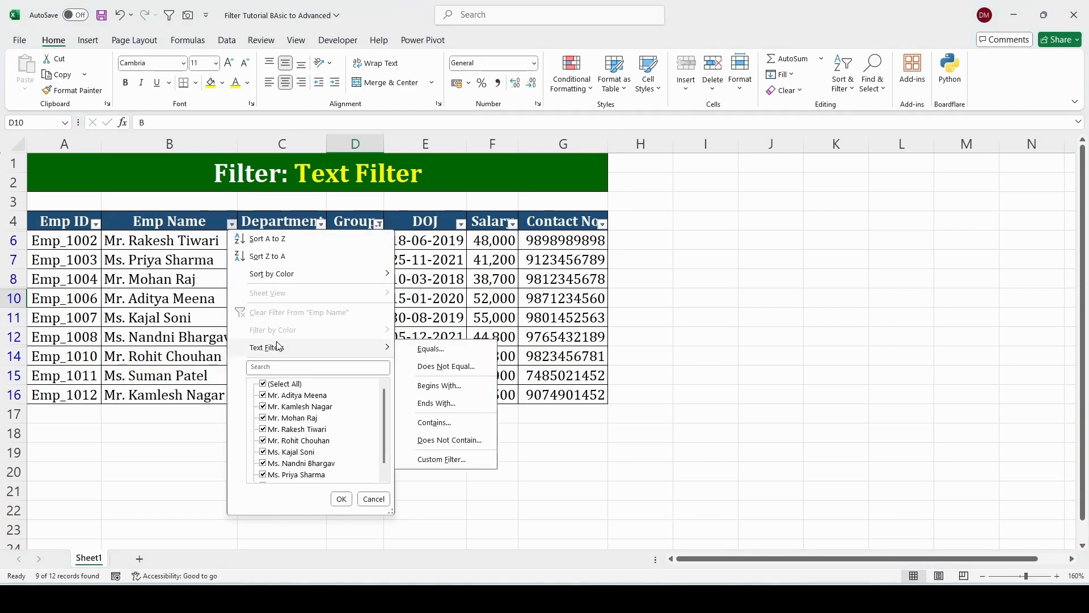
left_click(443, 387)
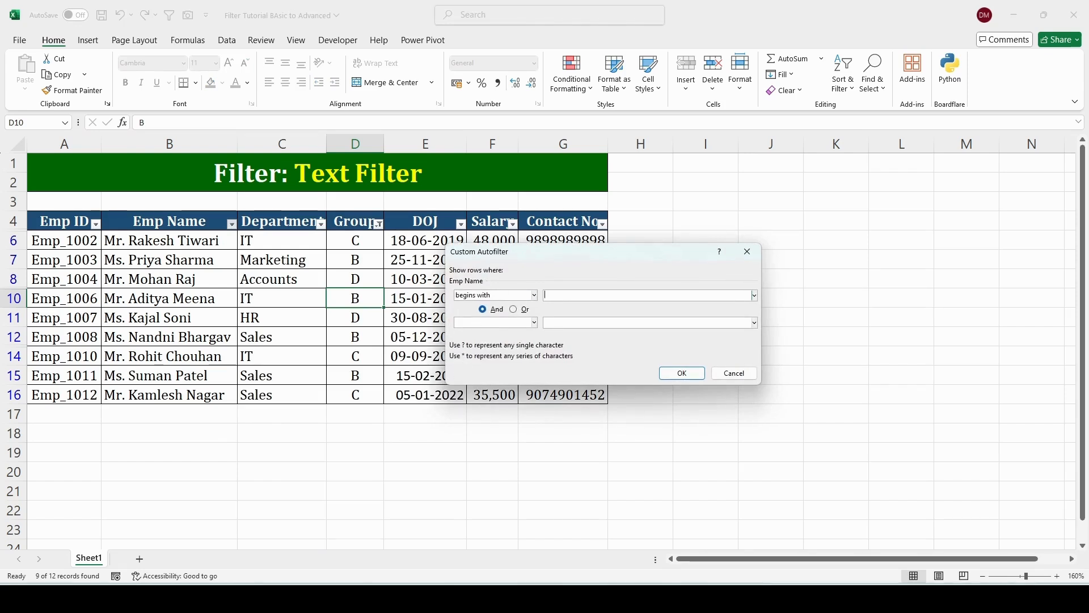
type("Mr.")
left_click(682, 373)
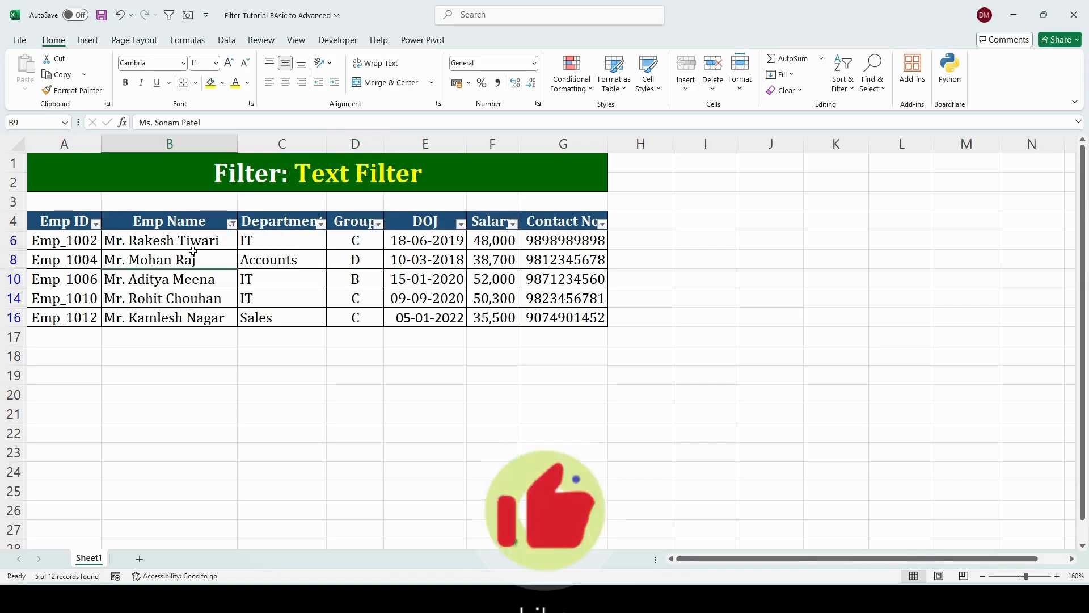
left_click(232, 224)
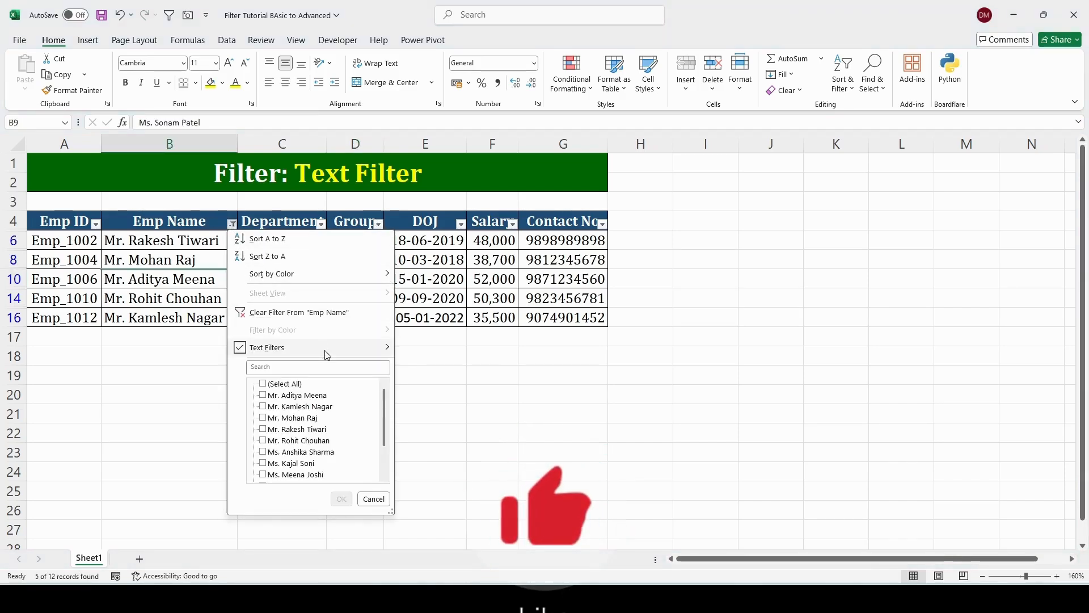
mouse_move(326, 348)
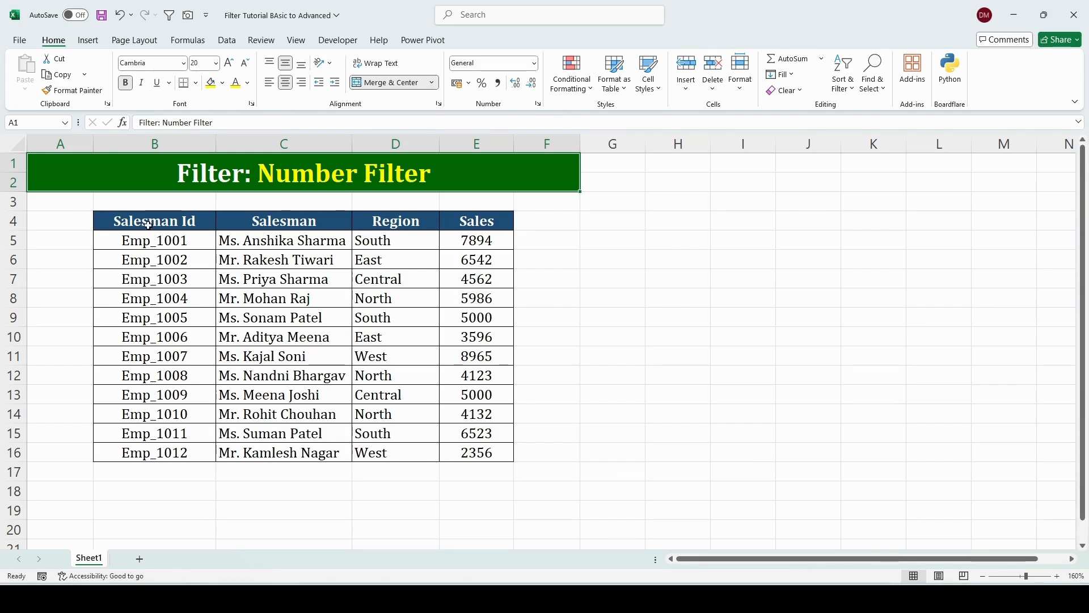
Turn on header filters for the Number Filter table in B4:E16
left_click_drag(148, 225, 486, 450)
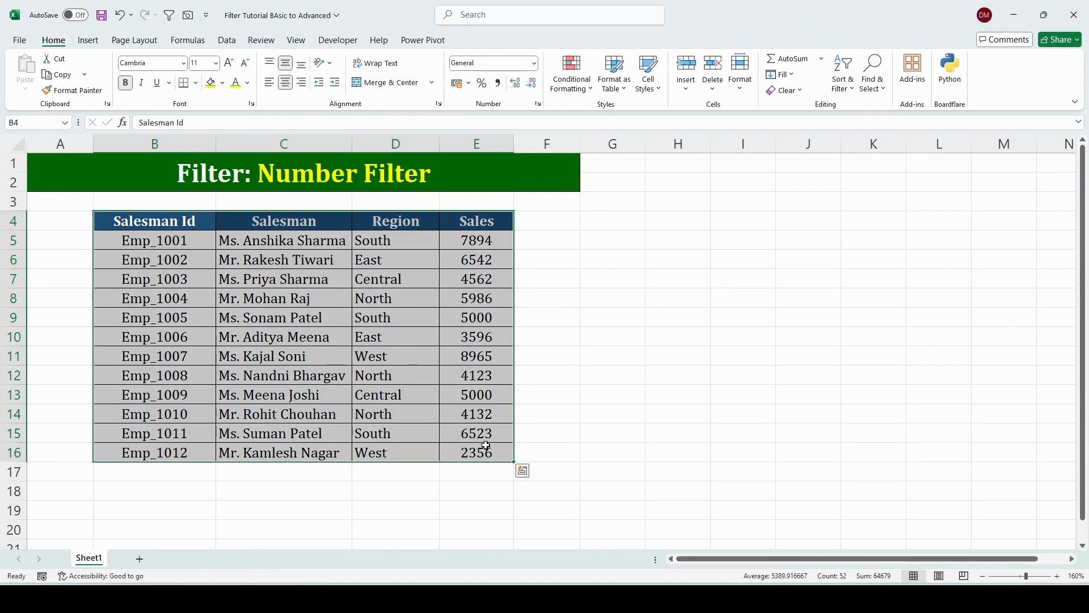
key("ctrl+shift+l")
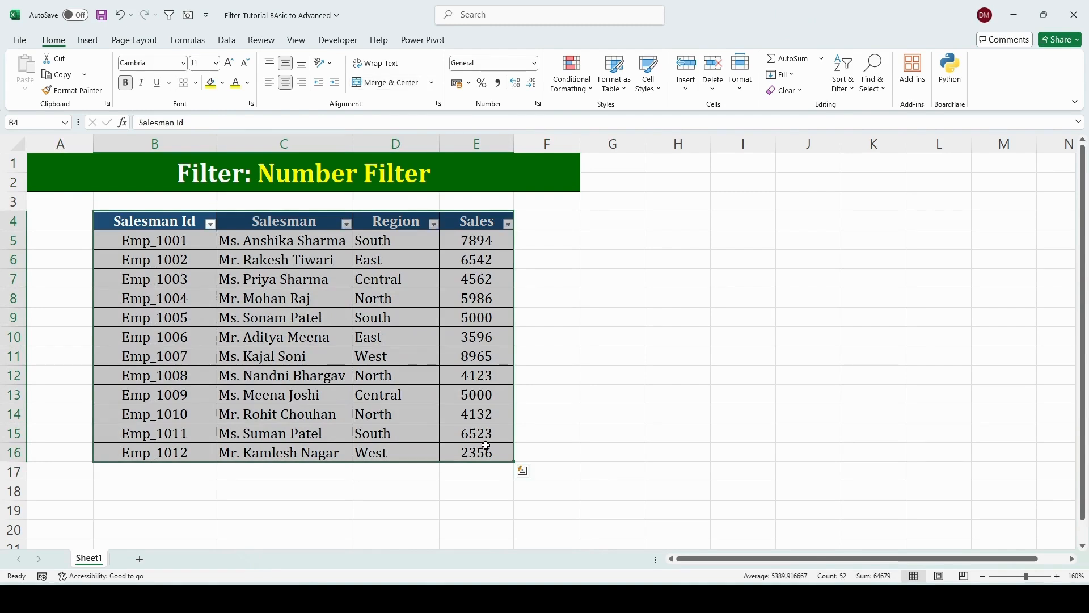
left_click(492, 356)
Apply an Equals number filter to the Sales column so that only rows with 5000 are shown
left_click(508, 224)
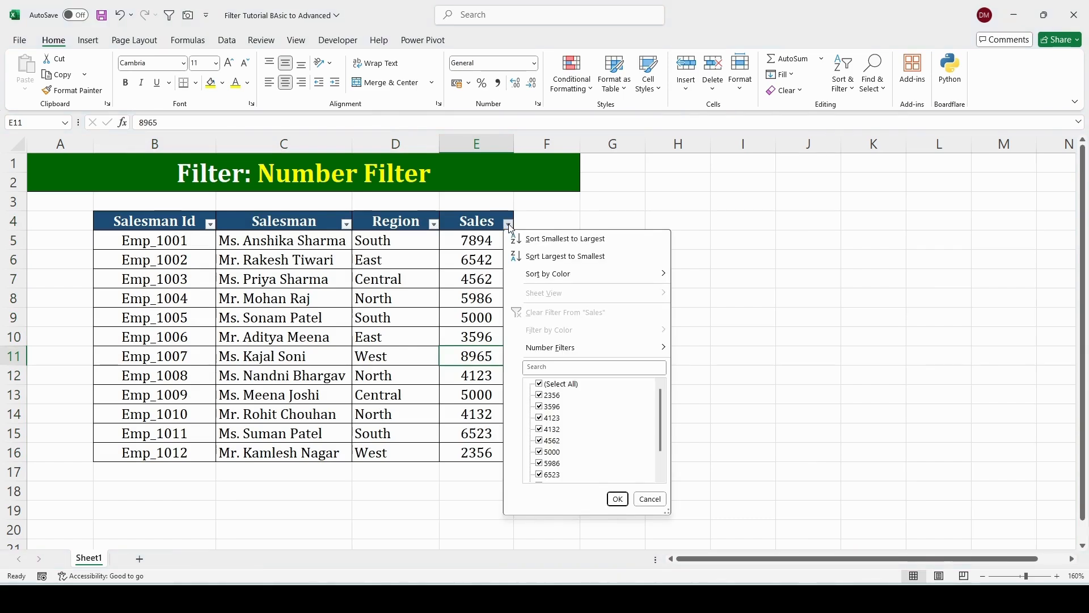
mouse_move(549, 351)
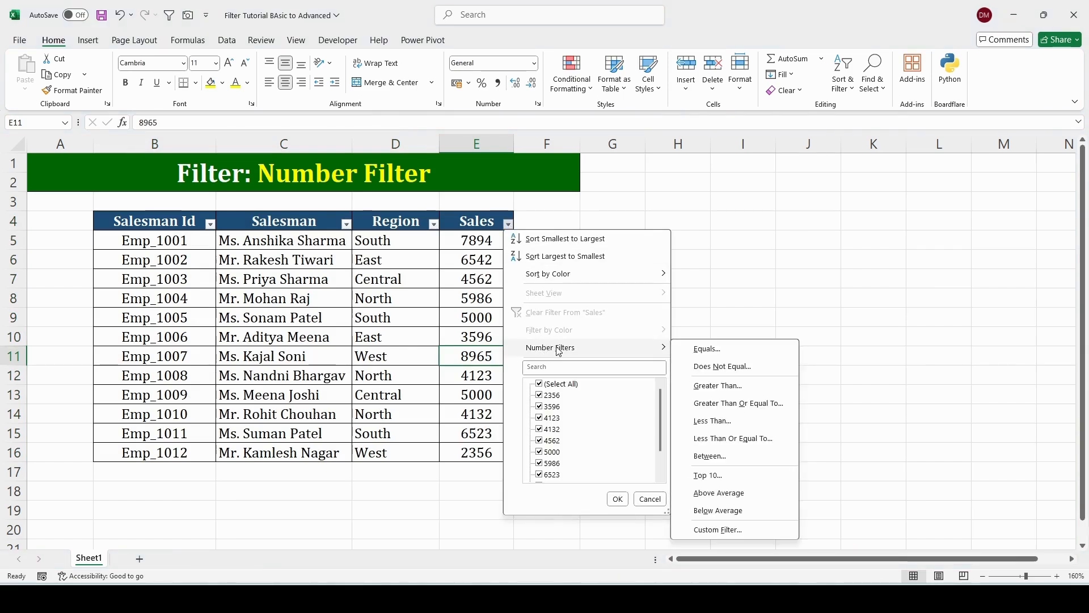
left_click(716, 353)
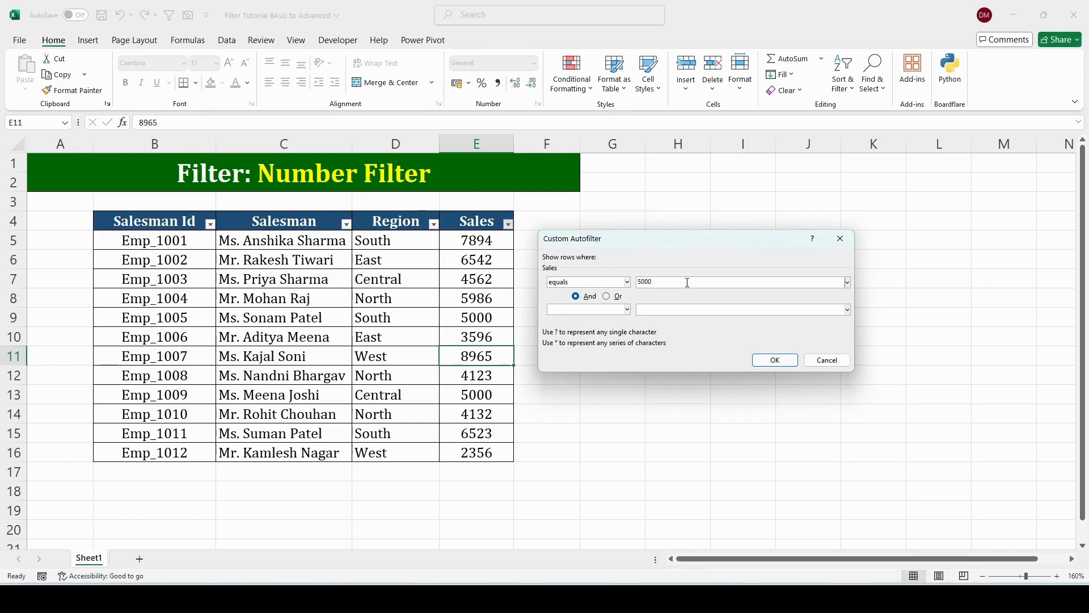
left_click(760, 360)
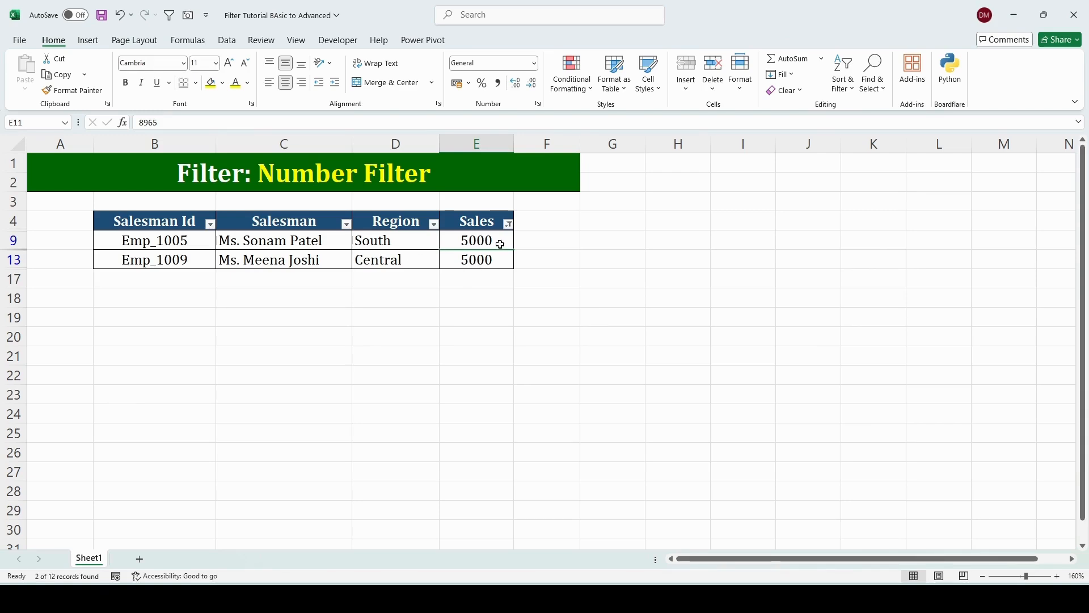
Change the Sales column's number filter to Does Not Equal 5000 and highlight the filtered sales values
left_click(508, 225)
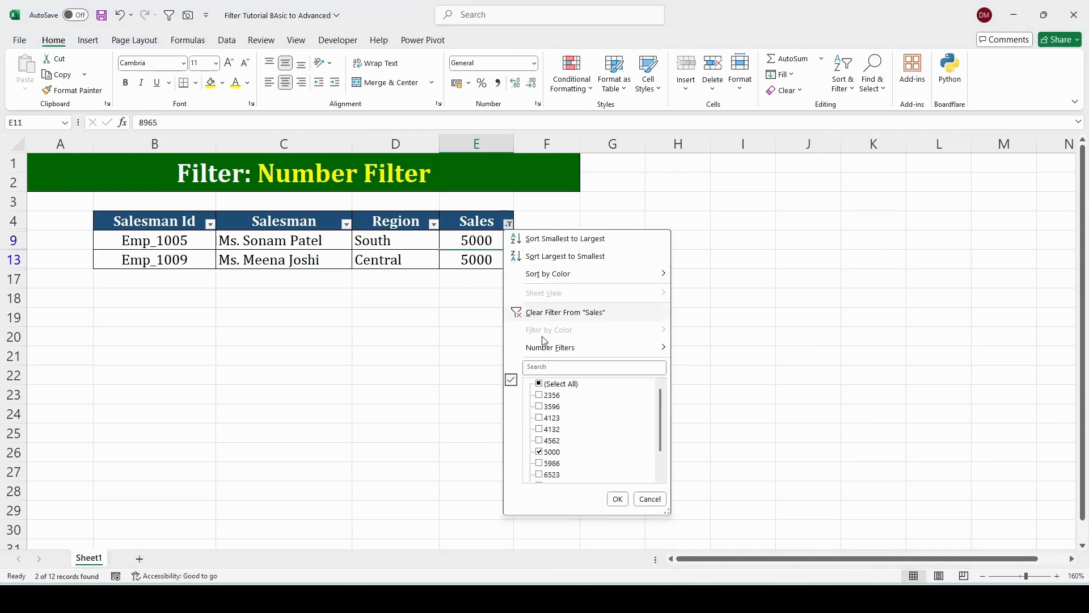
mouse_move(553, 355)
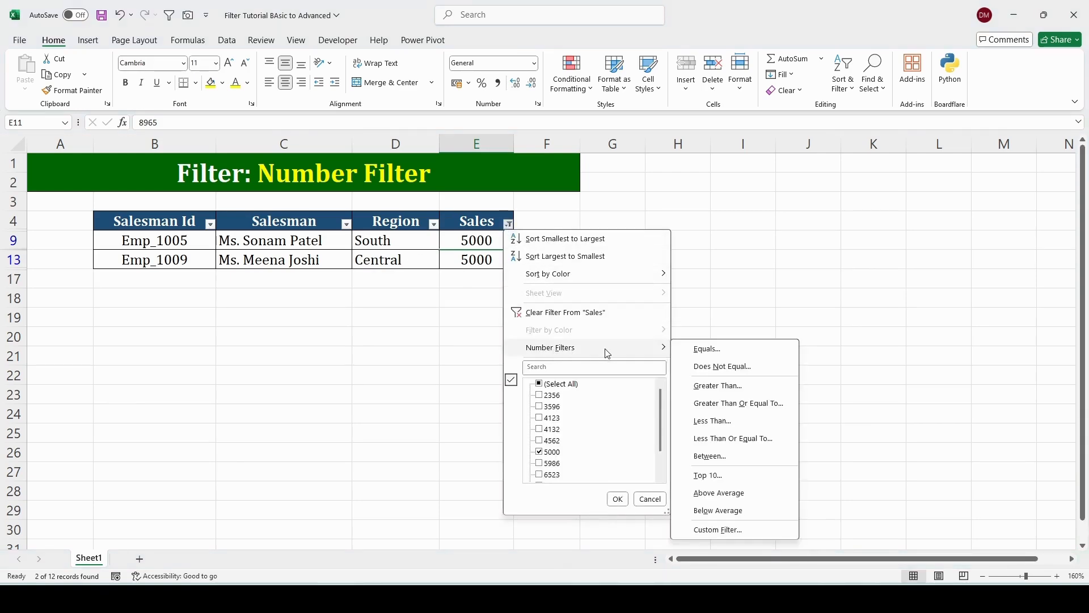
left_click(716, 372)
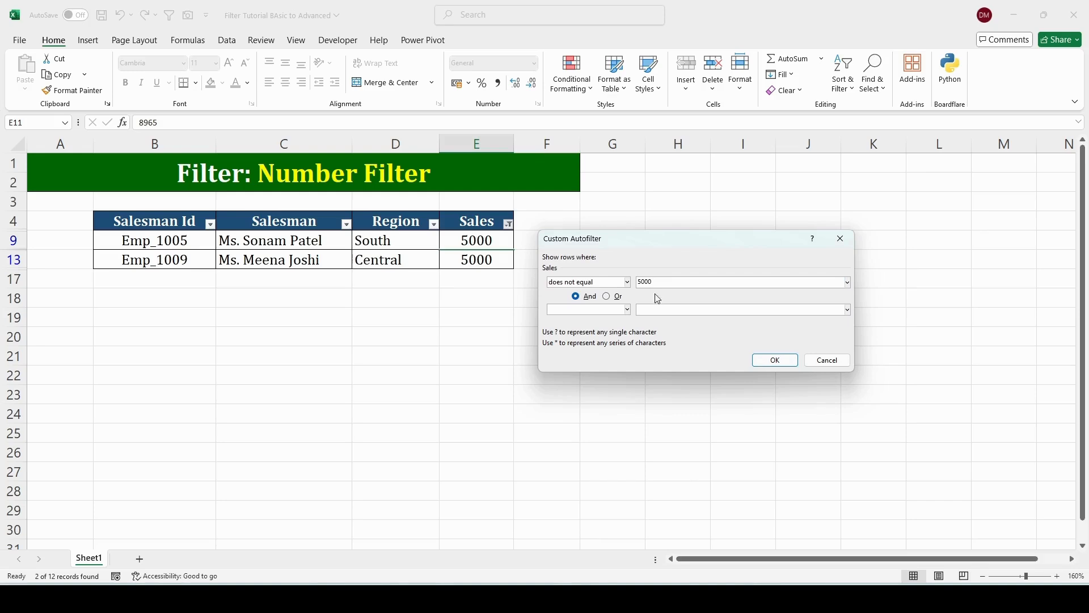
left_click(771, 360)
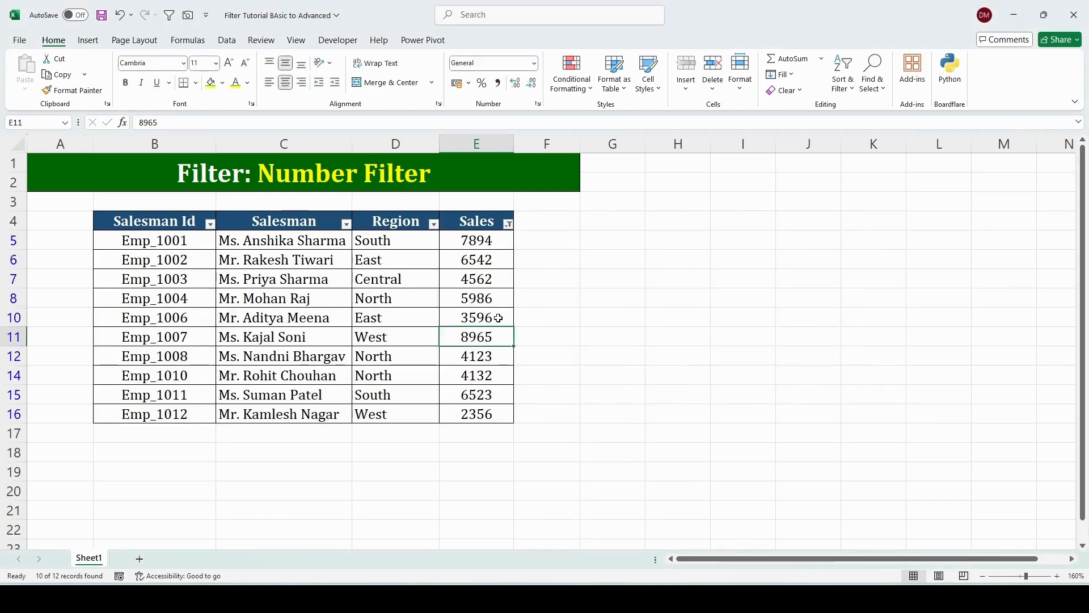
left_click_drag(477, 241, 491, 402)
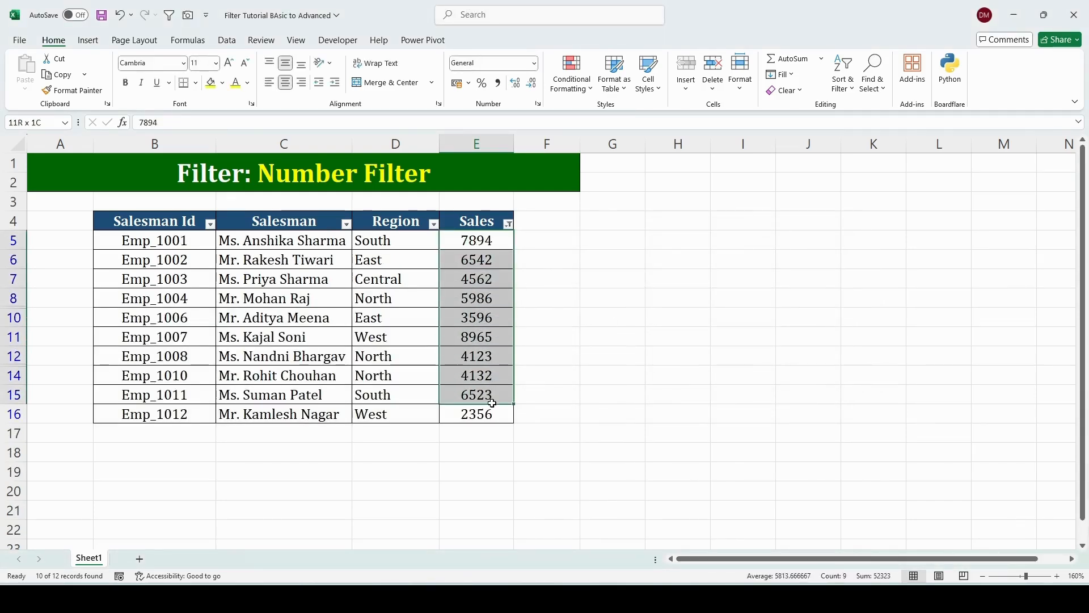
Set up a Greater Than 5000 number filter for the Sales column and browse the other comparison options
left_click(508, 223)
mouse_move(590, 347)
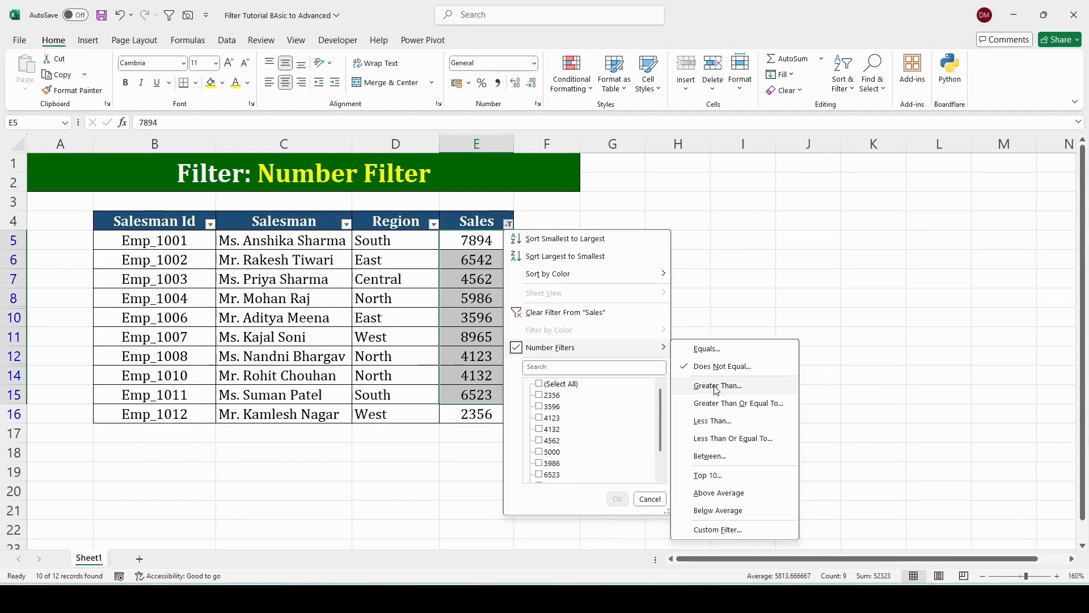
left_click(717, 388)
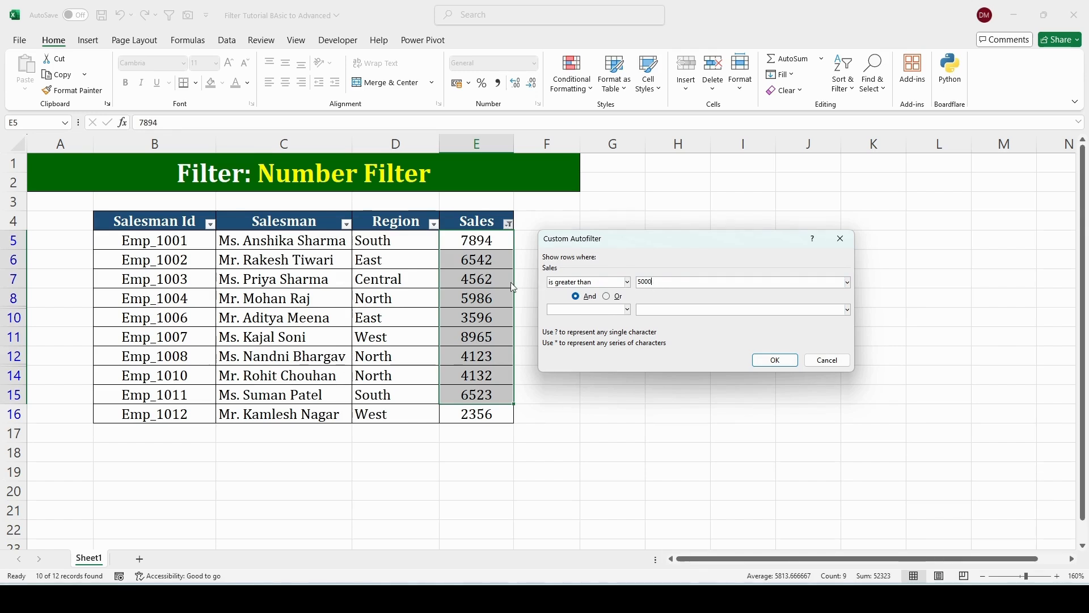
left_click(626, 282)
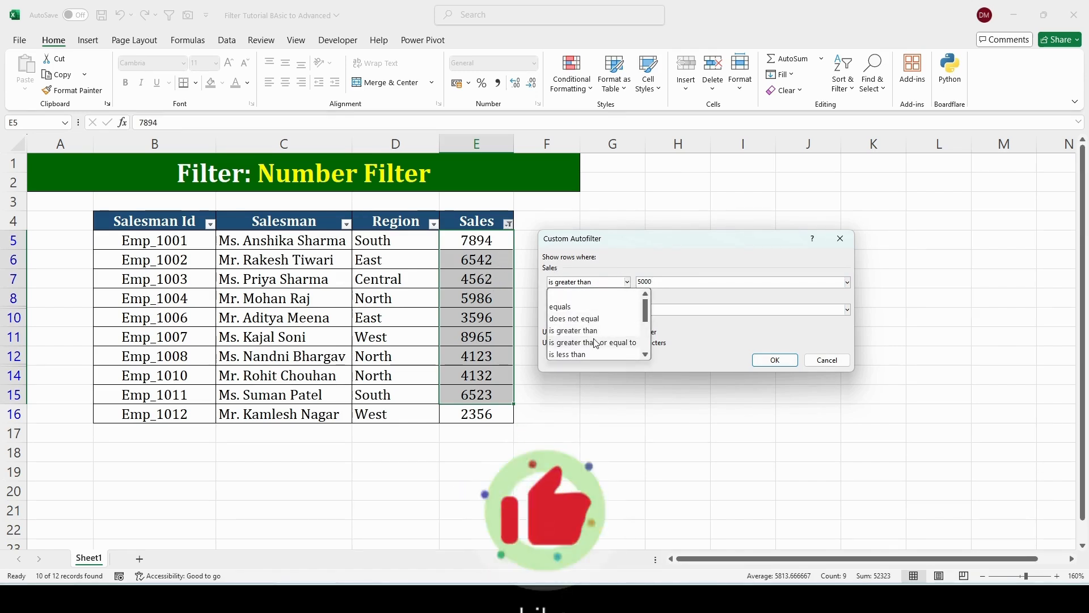
scroll(595, 342, "down", 1)
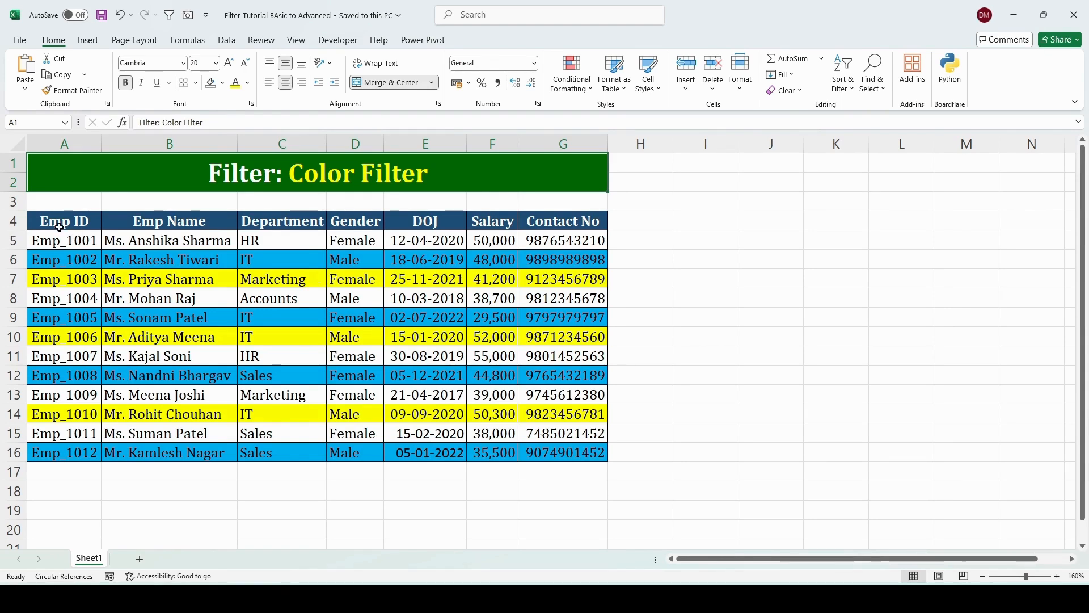
Turn on header filters for the Color Filter table in A4:G16
left_click_drag(56, 222, 567, 453)
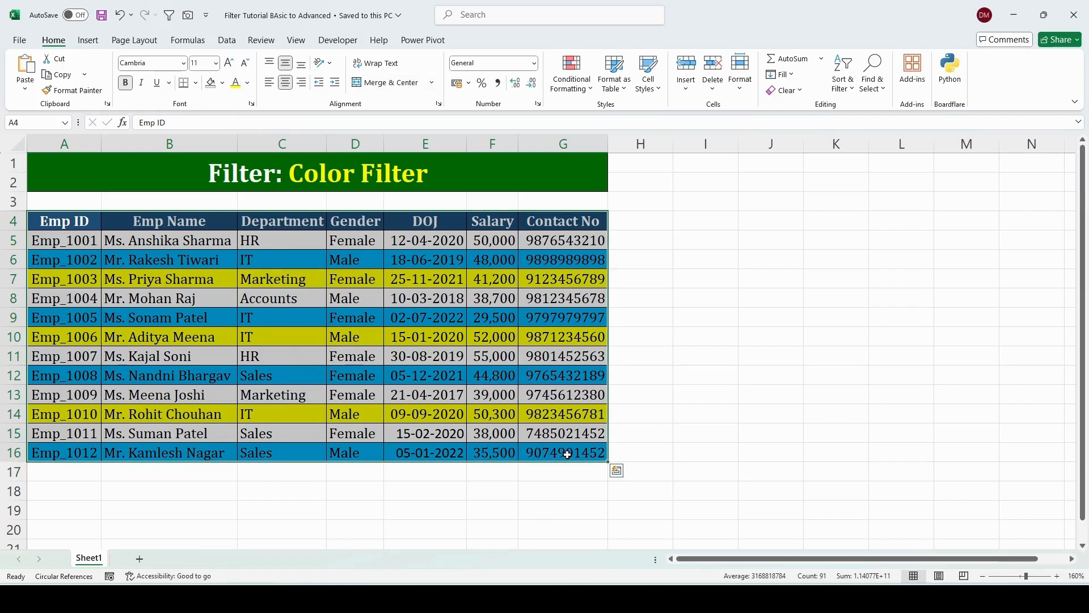
key("ctrl+shift+l")
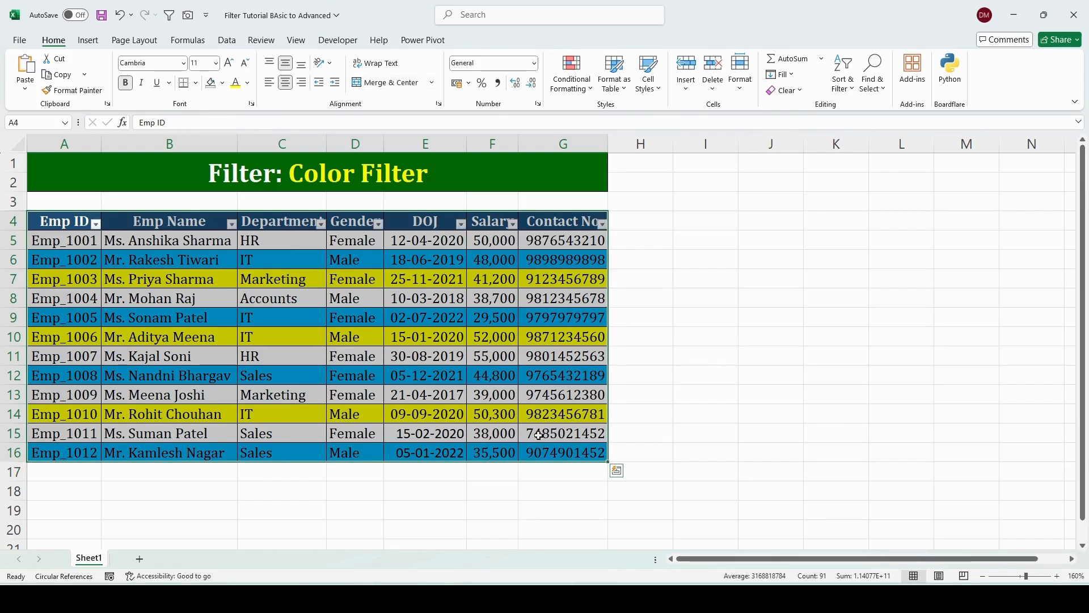
left_click(329, 361)
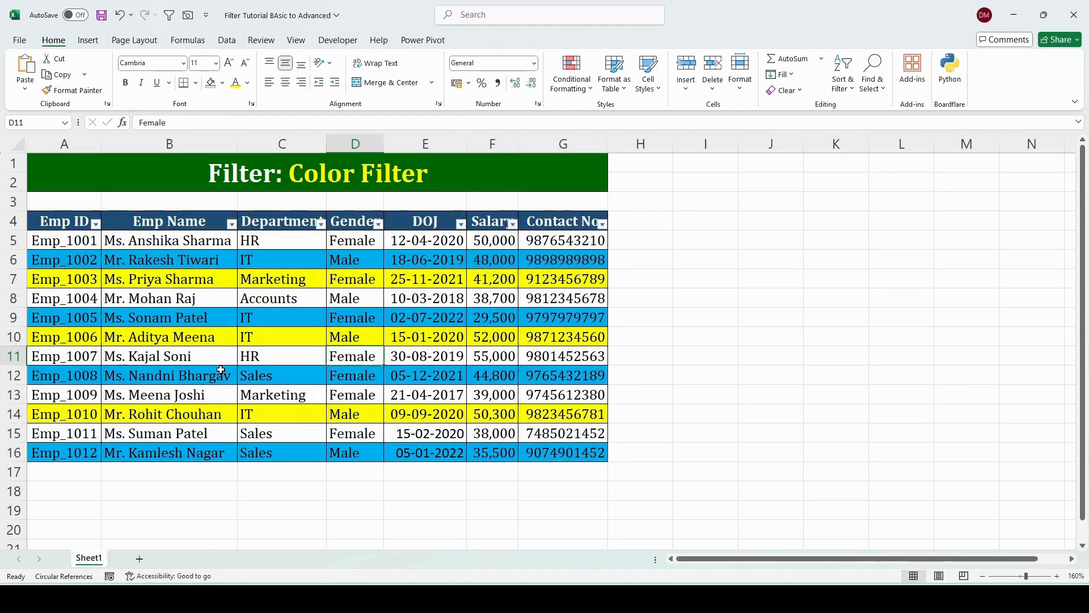
Filter the Emp Name column by the yellow cell color
left_click(232, 226)
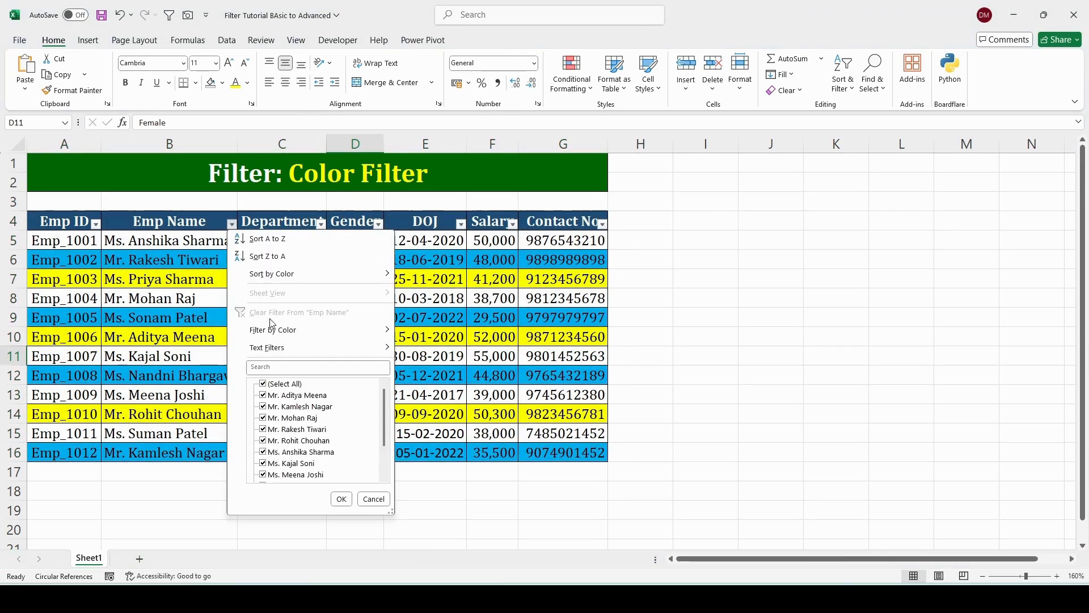
mouse_move(280, 338)
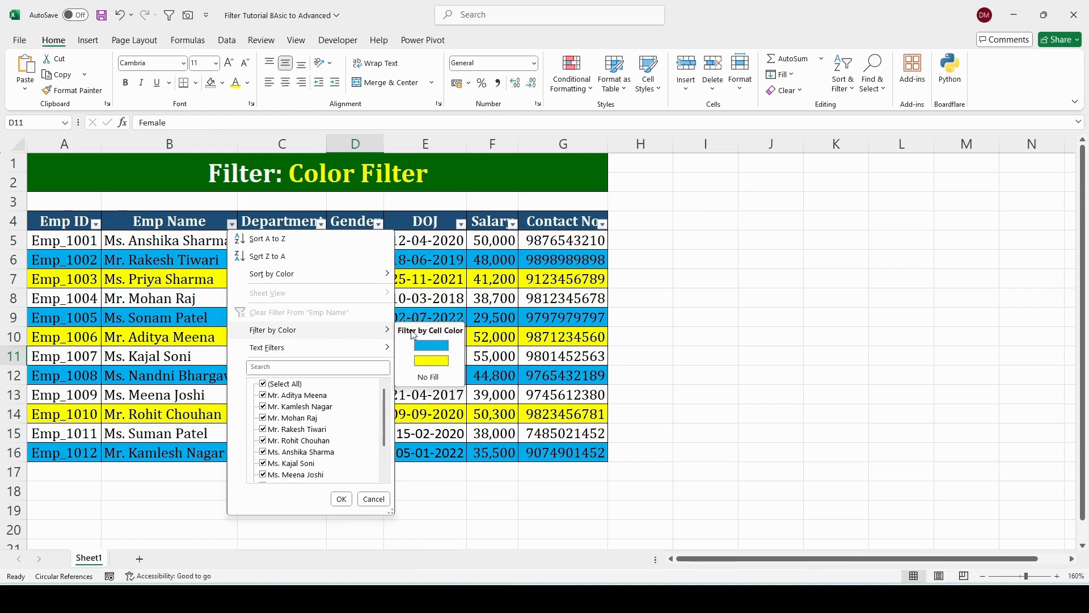
left_click(431, 362)
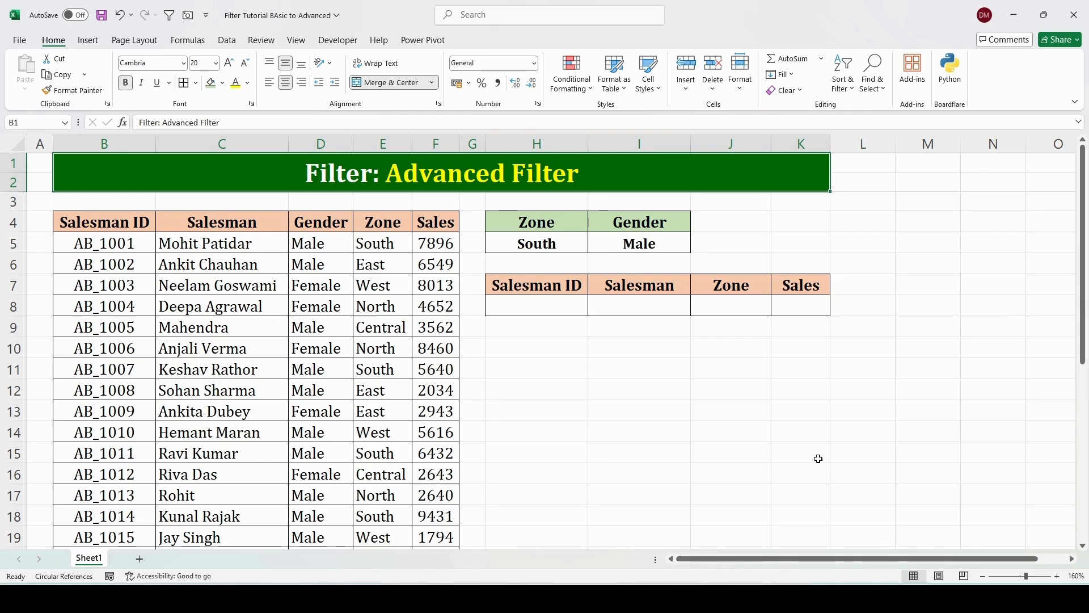
Examine the salesman data and the output area below the Salesman ID, Salesman, Zone and Sales headers for the Advanced Filter example
left_click_drag(171, 244, 357, 420)
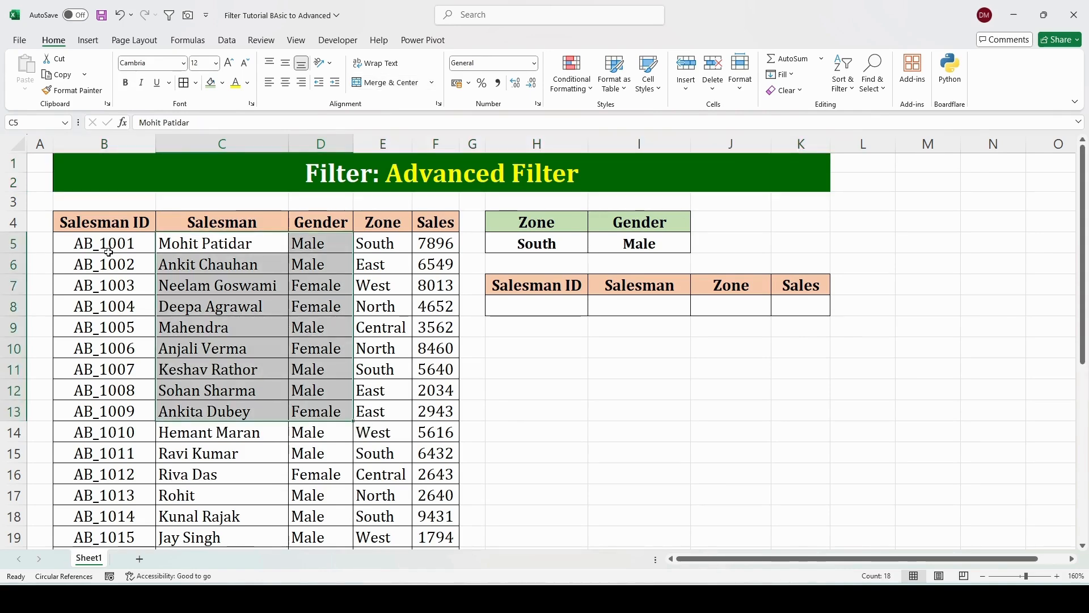
left_click_drag(109, 251, 355, 413)
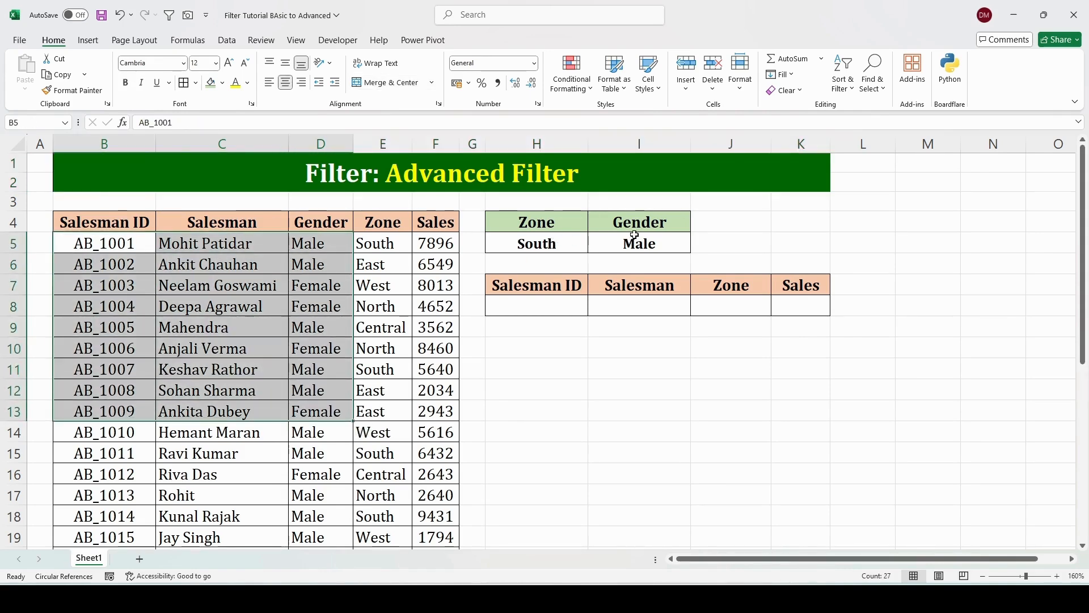
left_click_drag(531, 307, 812, 454)
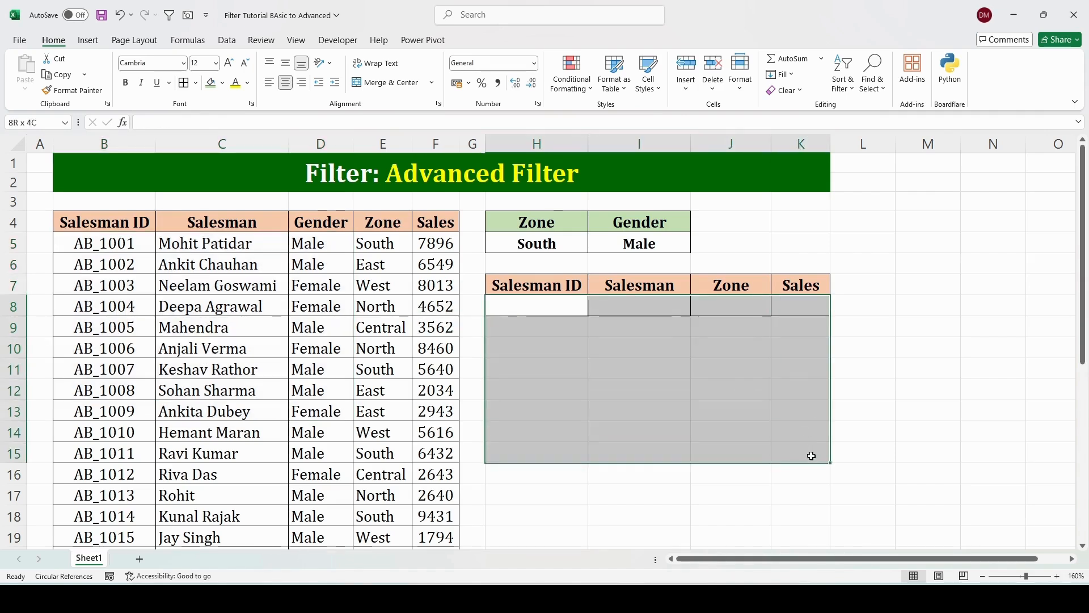
Examine the Zone and Gender criteria in H4:I5, the salesman data and the empty output area below H7:K7
left_click(639, 368)
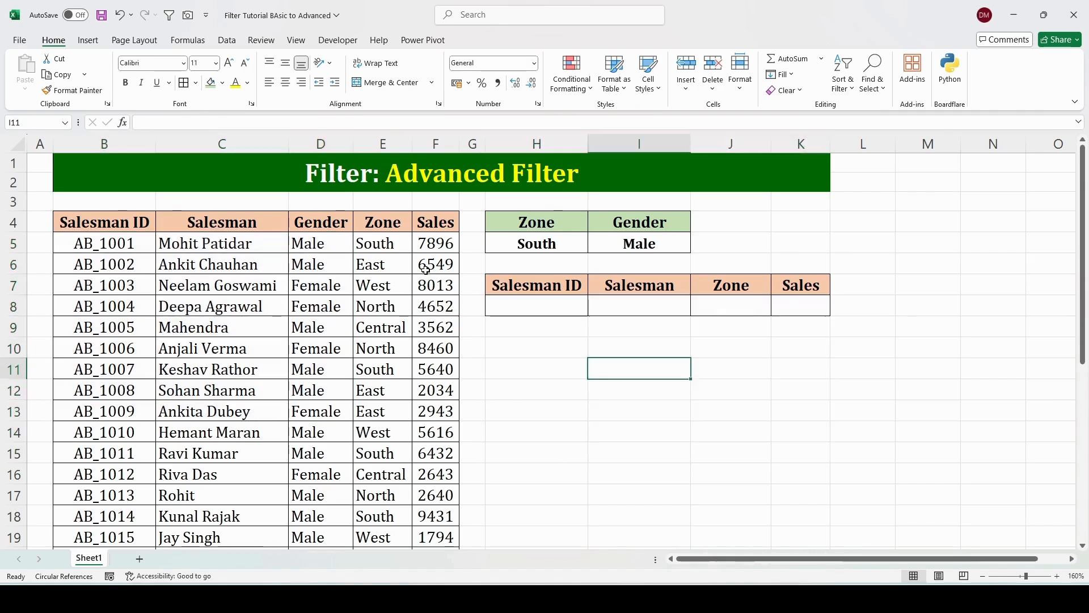
left_click(441, 175)
left_click(427, 325)
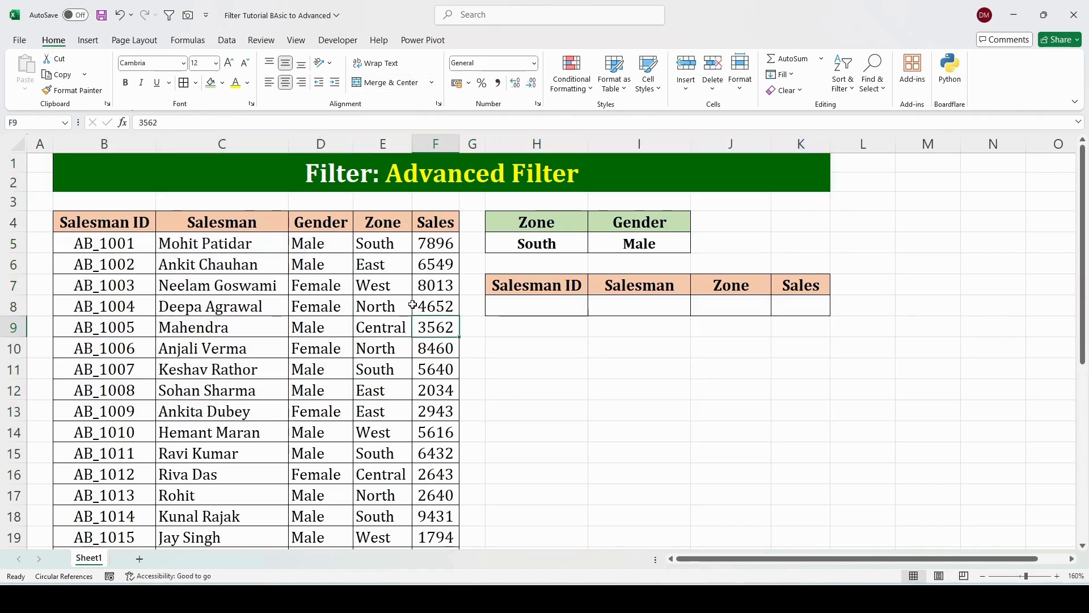
left_click(572, 242)
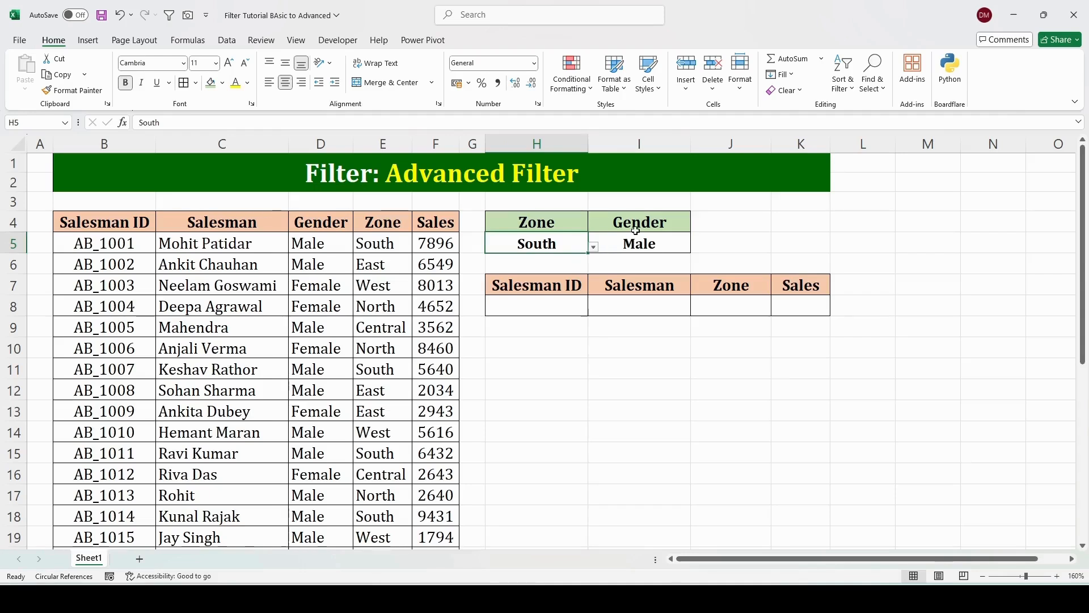
left_click(635, 226)
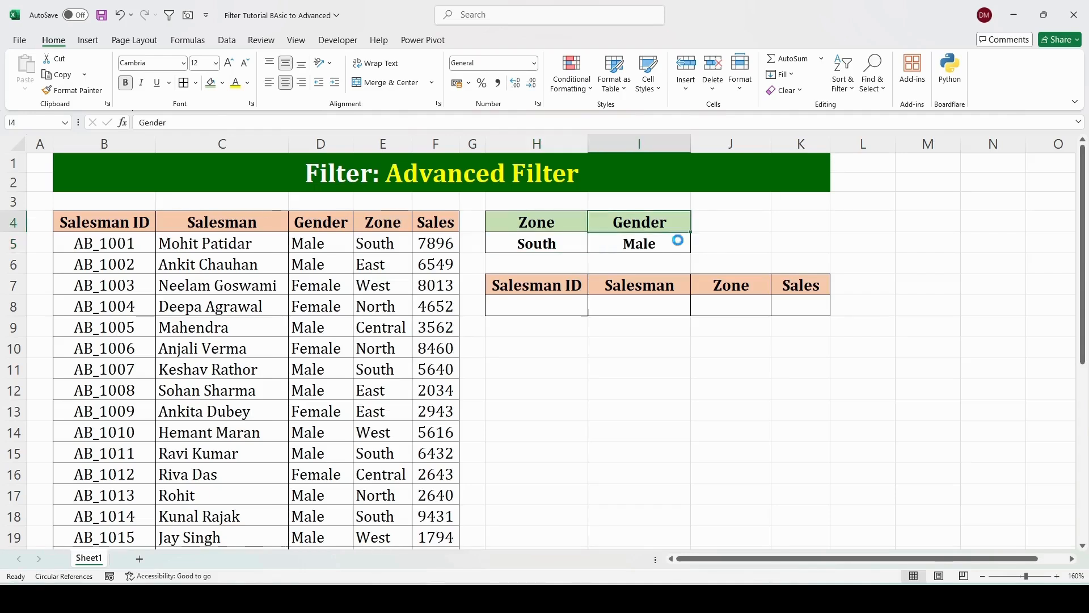
left_click(718, 243)
left_click(531, 243)
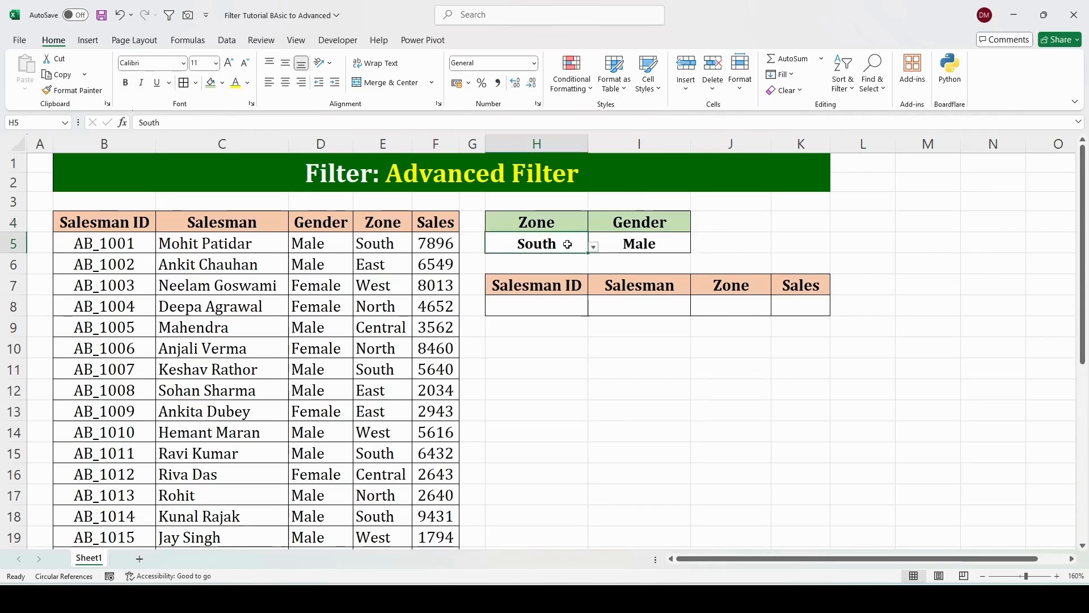
left_click(660, 248)
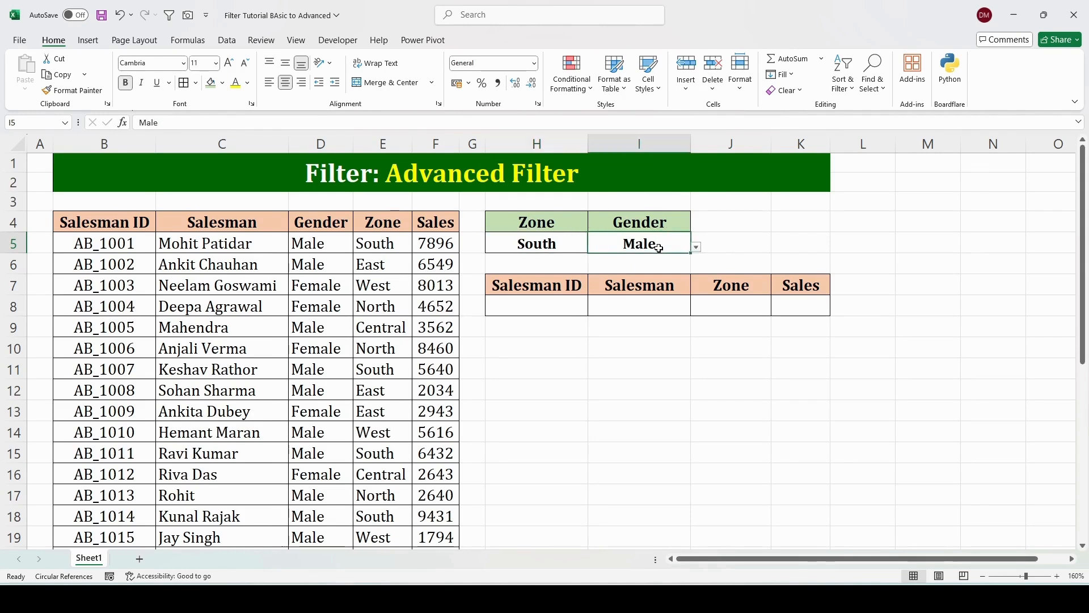
left_click_drag(105, 223, 317, 369)
left_click_drag(556, 304, 793, 440)
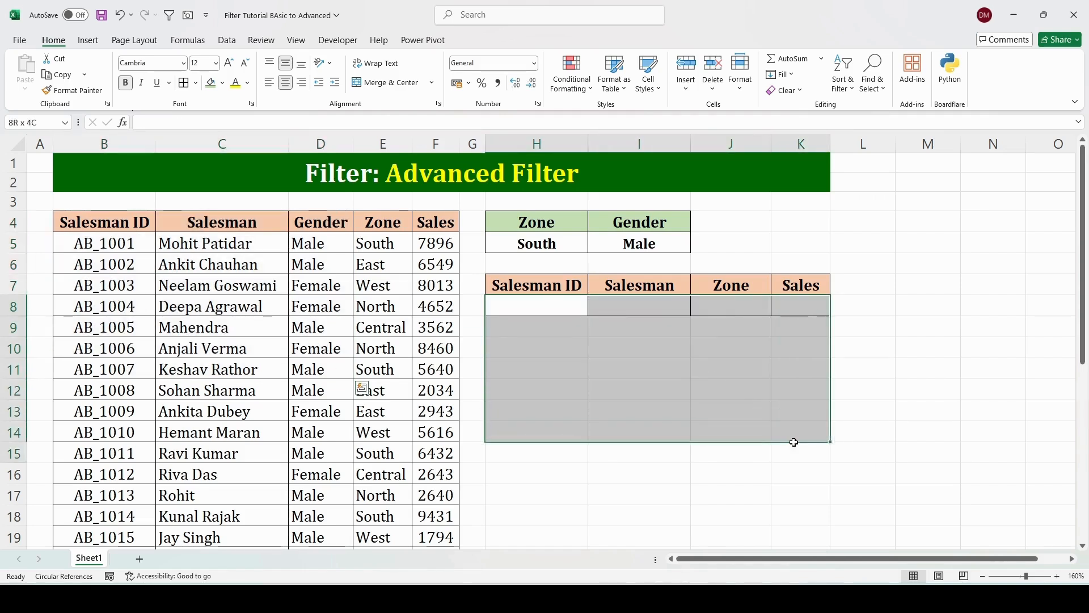
left_click(563, 332)
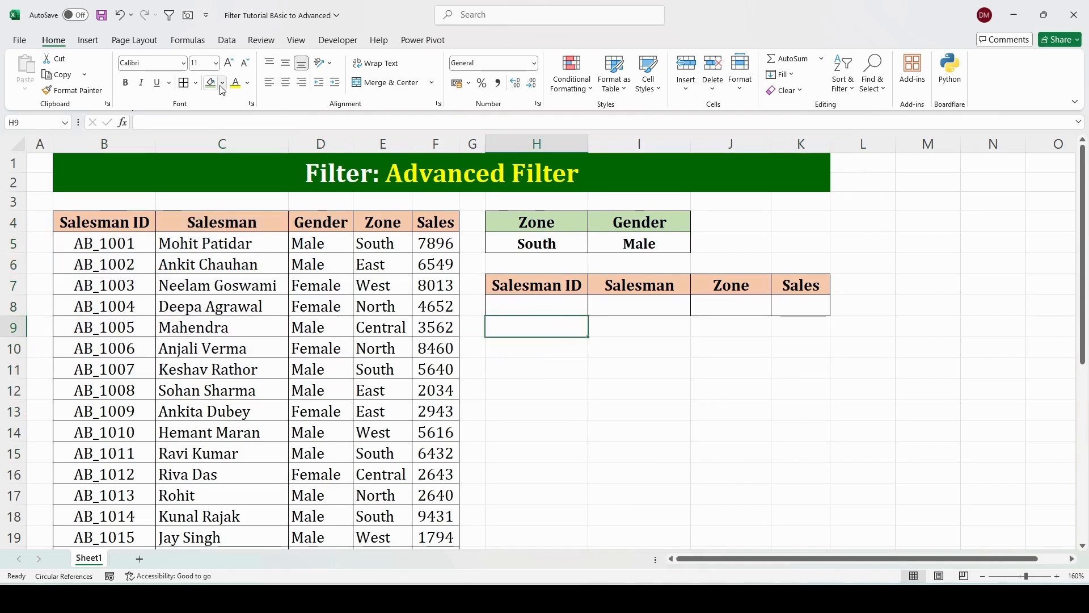
Start an Advanced Filter that copies to another location, with B4:F22 as the list range
left_click(227, 39)
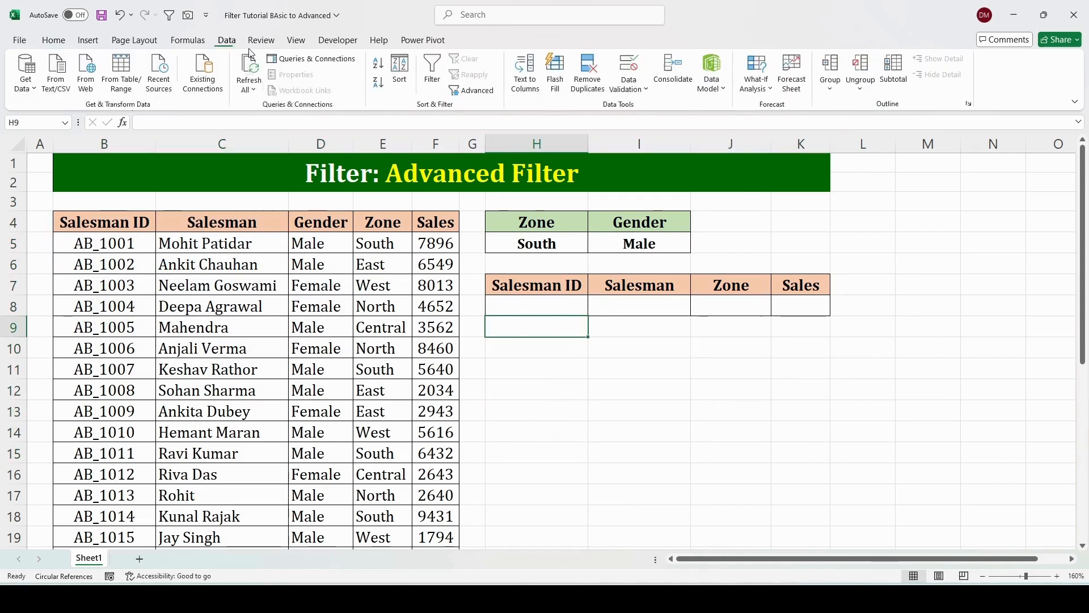
left_click(477, 91)
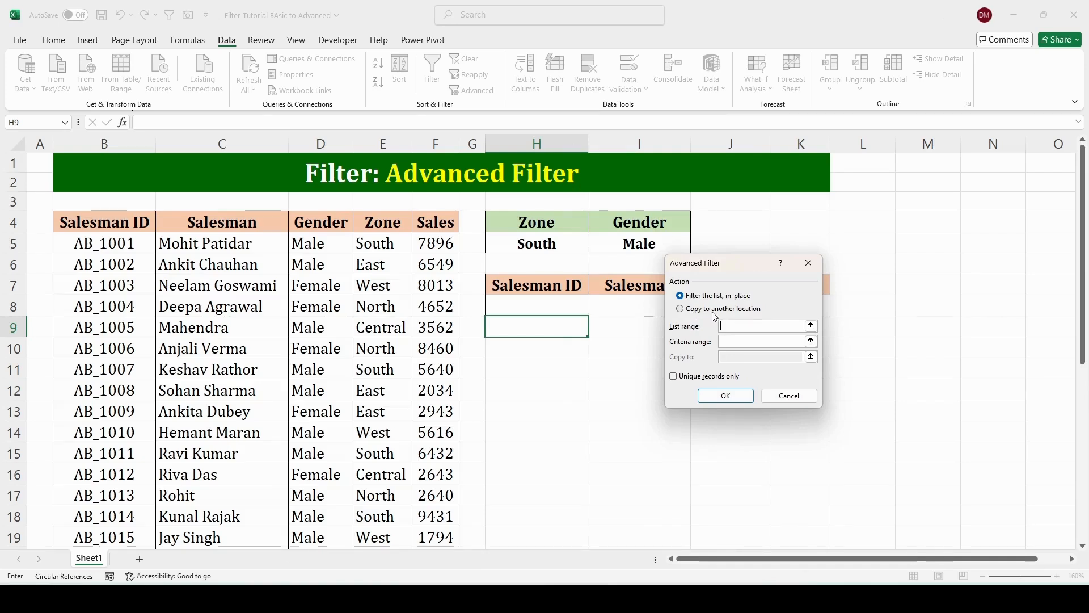
left_click(681, 310)
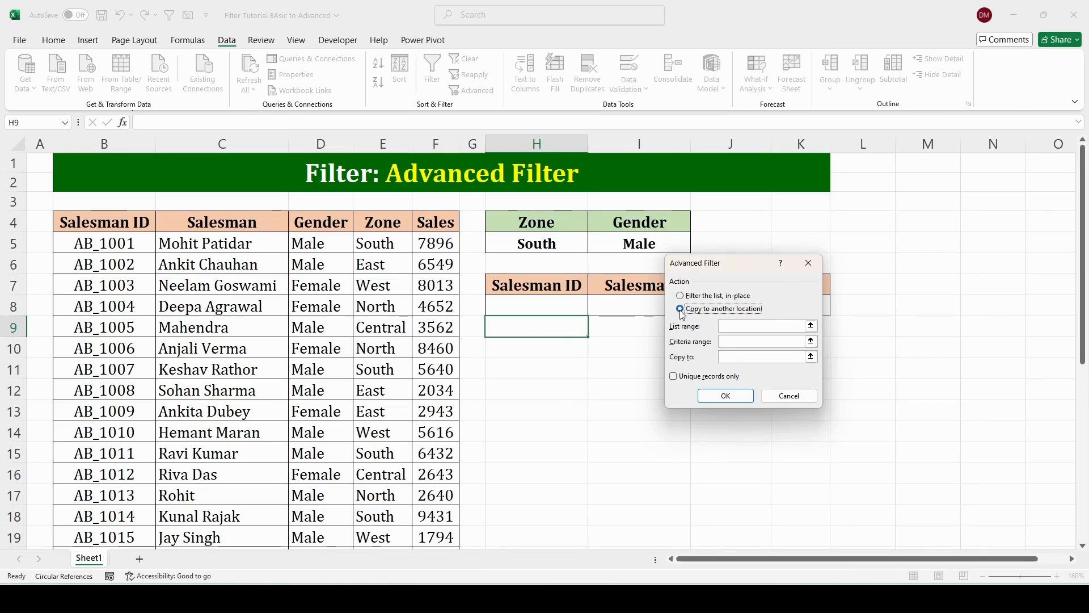
left_click(728, 328)
left_click_drag(117, 227, 454, 502)
scroll(713, 365, "up", 2)
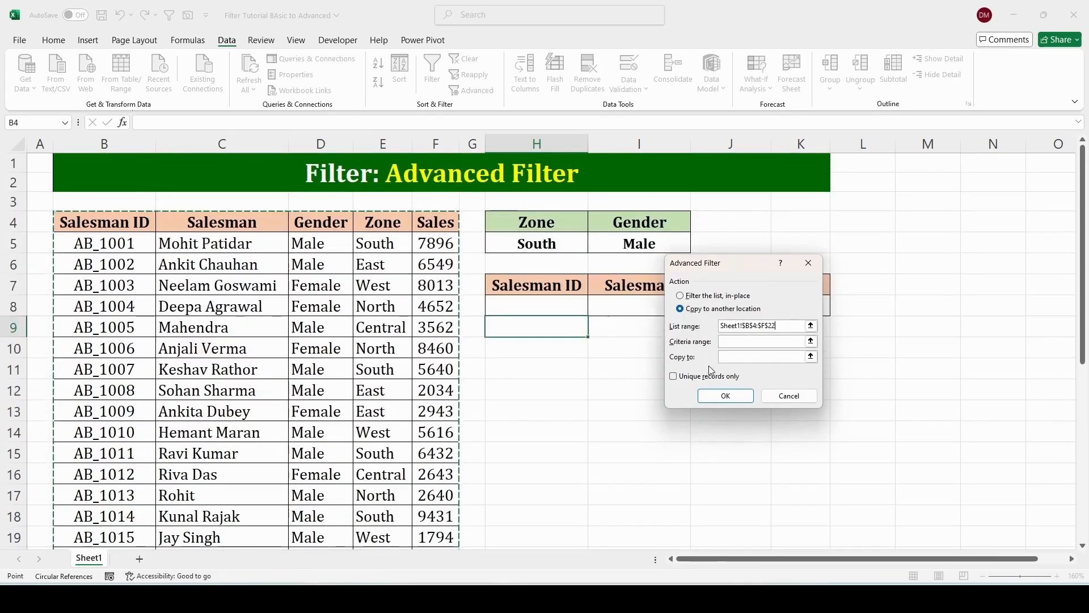
Set the criteria range to H4:I5 and the copy-to range to H7:K7, and run the advanced filter
left_click_drag(558, 226, 640, 250)
key("Tab")
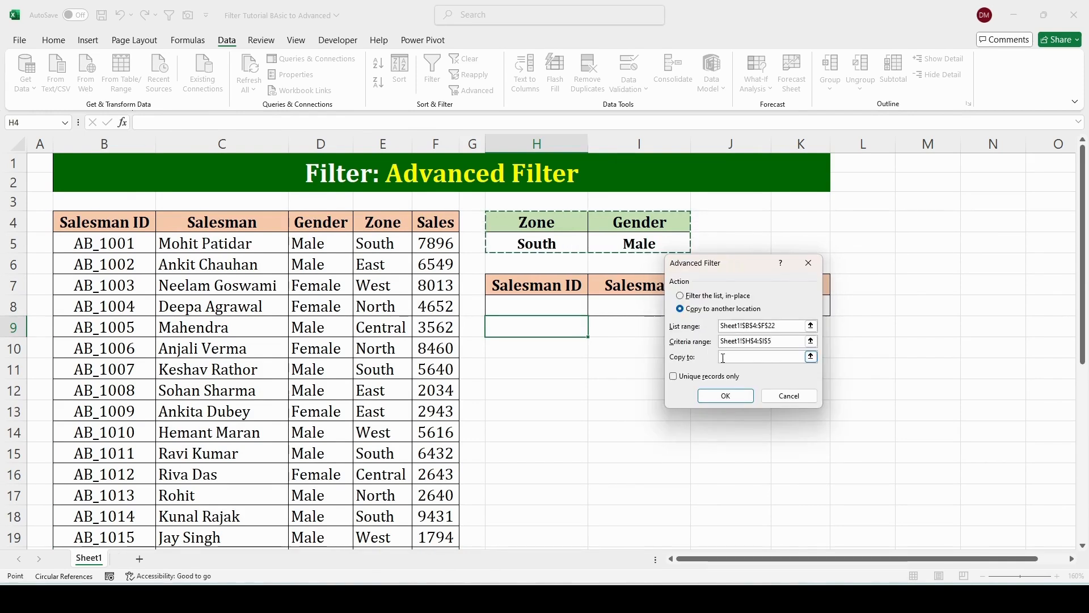
left_click_drag(698, 272, 708, 357)
left_click_drag(539, 285, 800, 286)
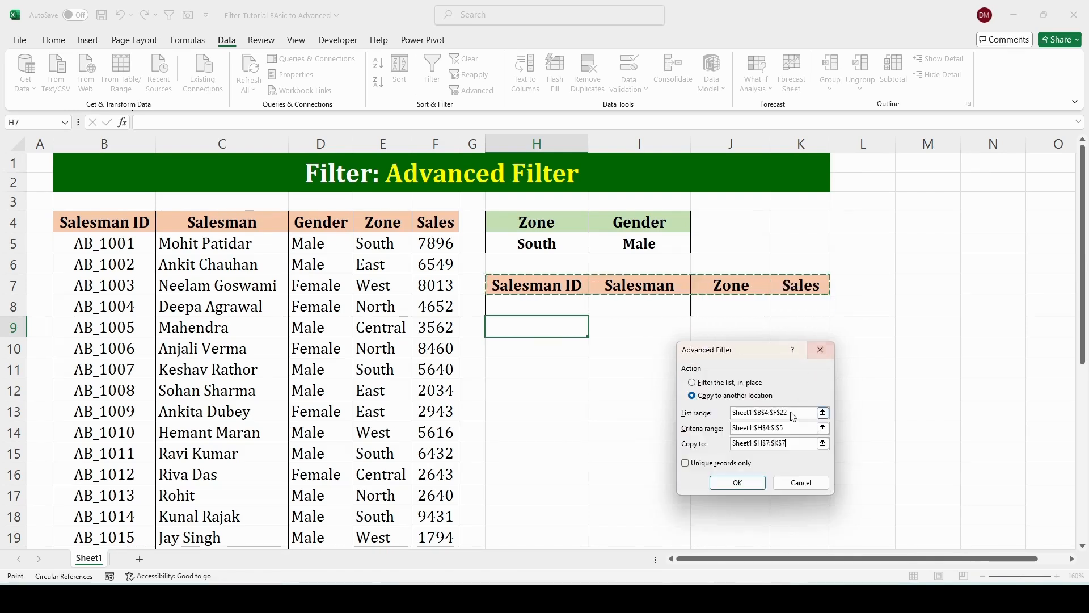
left_click(737, 483)
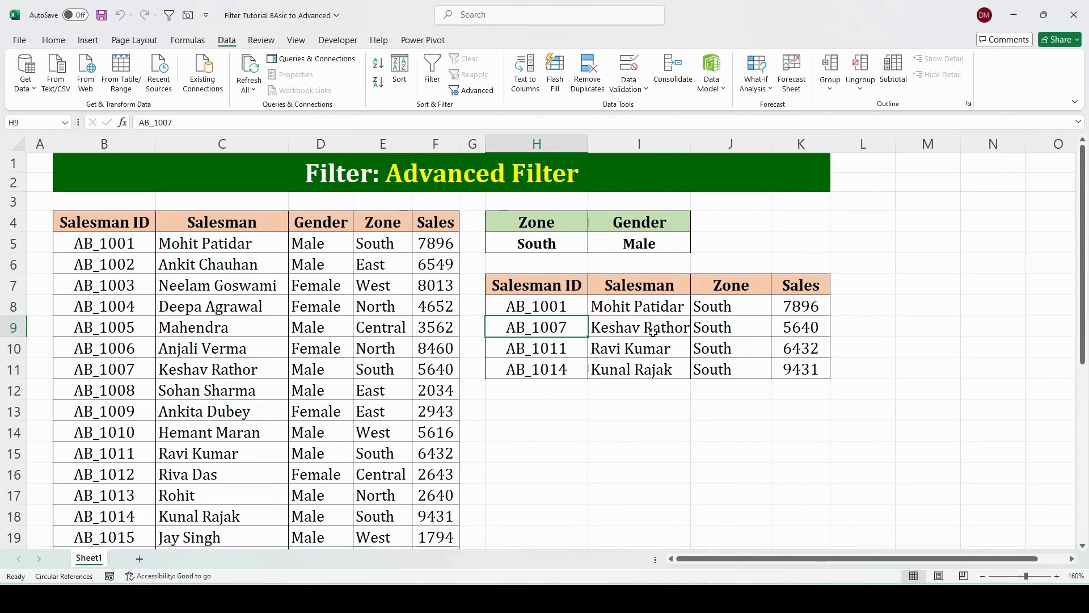
left_click(653, 369)
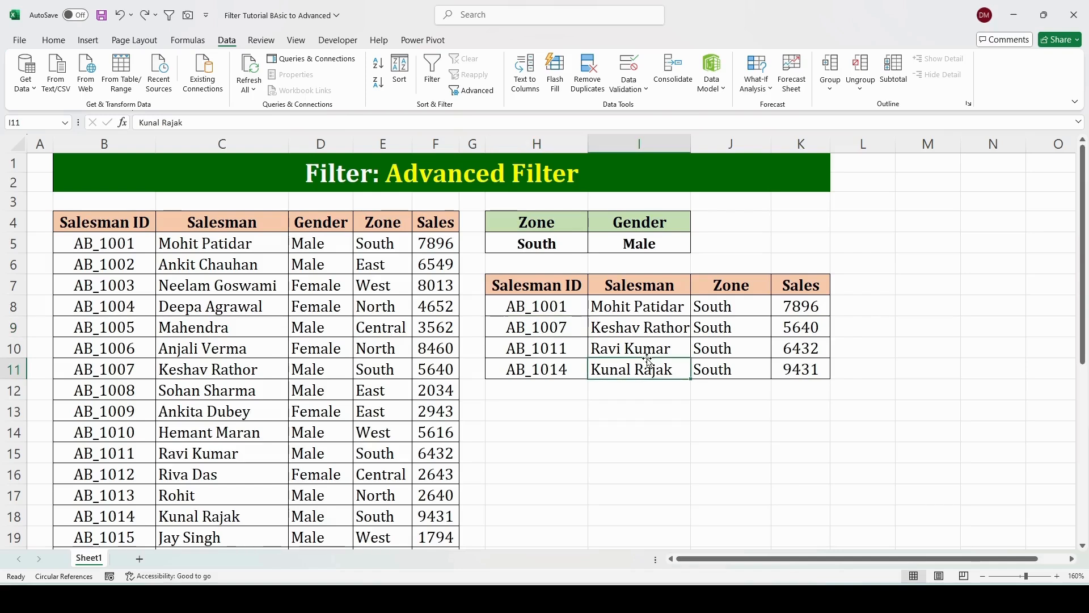
Change the Zone criterion in H5 to East and clear the Gender criterion in I5
left_click(574, 250)
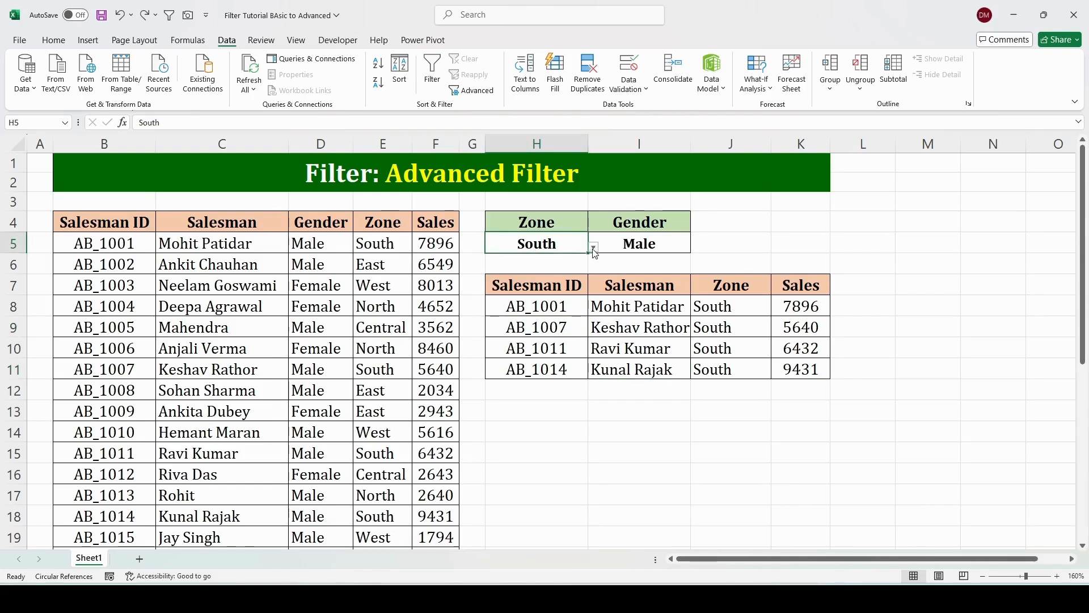
left_click(594, 247)
left_click(545, 267)
left_click(641, 243)
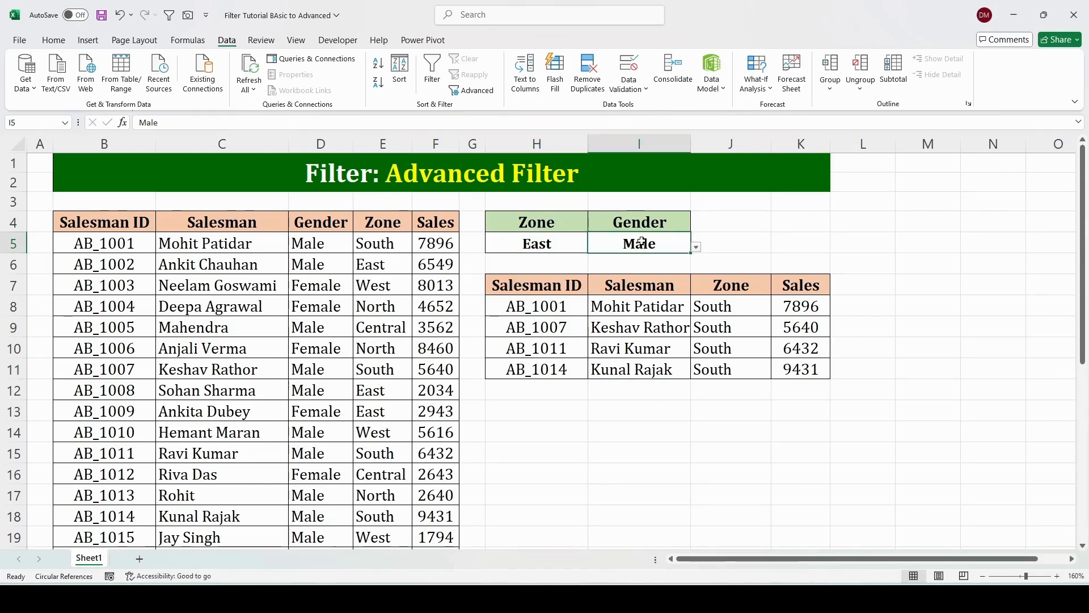
key("Delete")
left_click(686, 393)
left_click(677, 438)
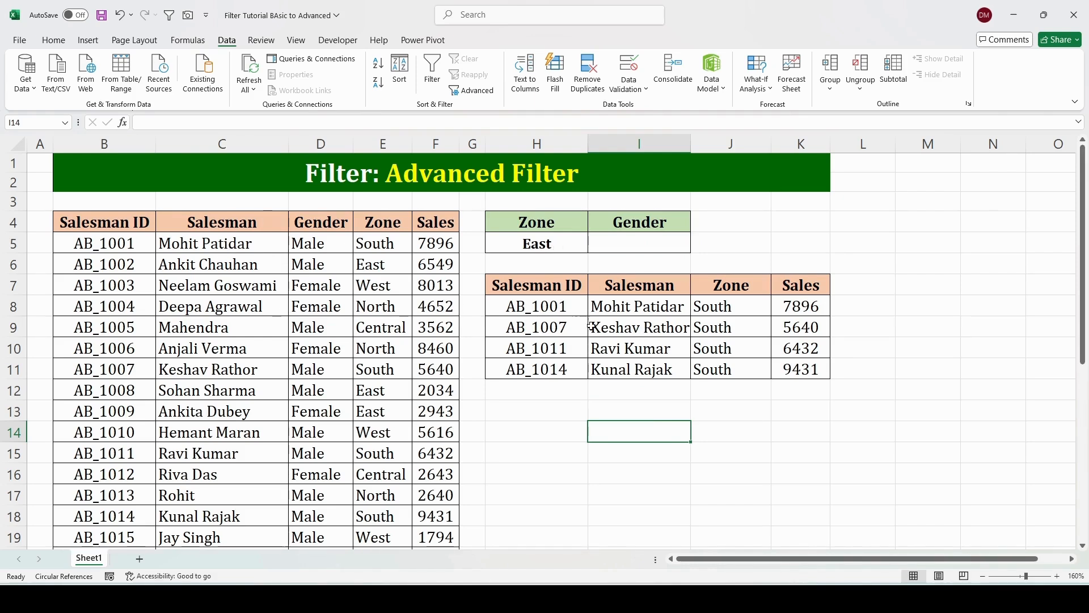
Rerun the Advanced Filter with Copy to another location, using the same list, criteria and copy-to ranges
left_click_drag(569, 307, 810, 418)
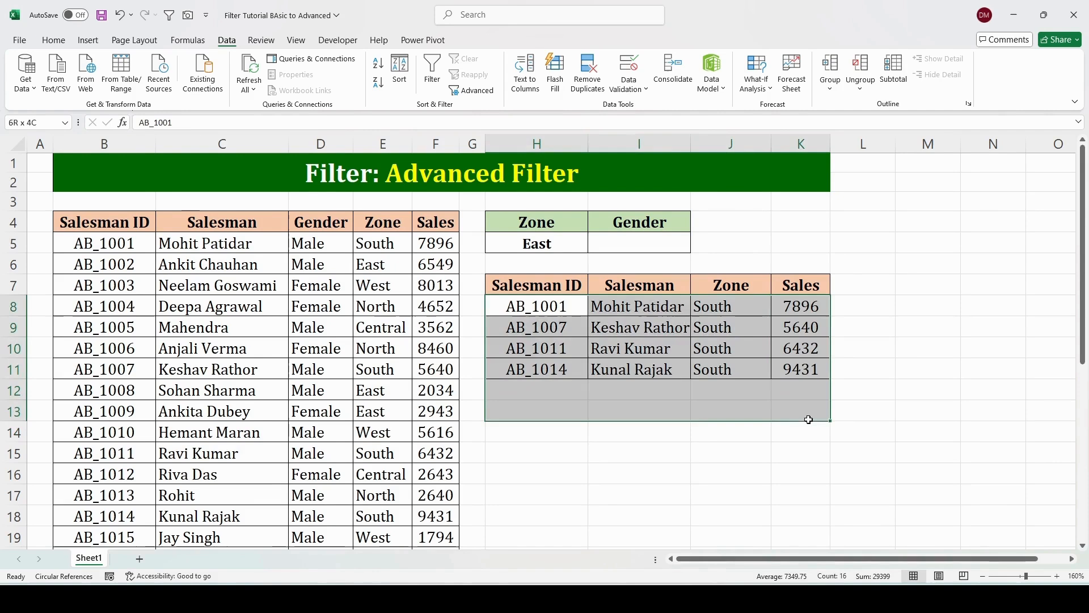
left_click(667, 352)
left_click(473, 90)
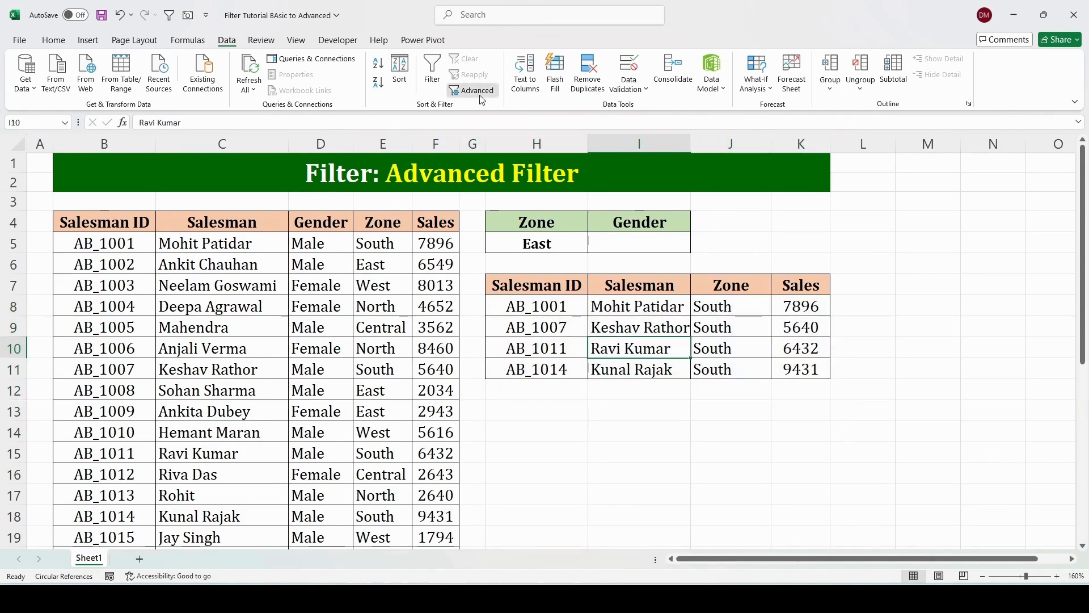
scroll(607, 384, "up", 1)
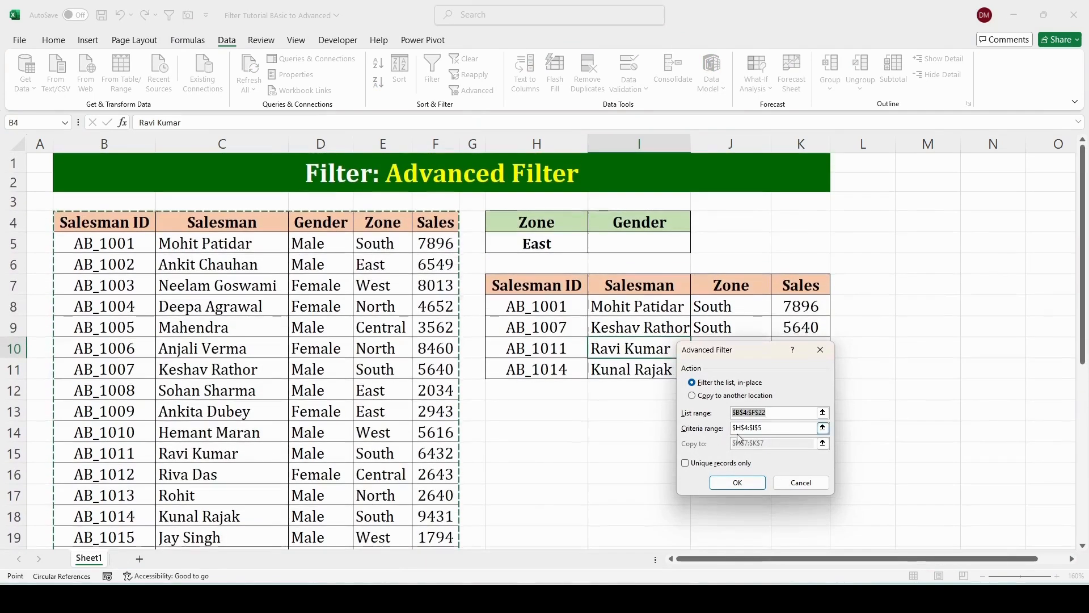
left_click_drag(741, 355, 746, 251)
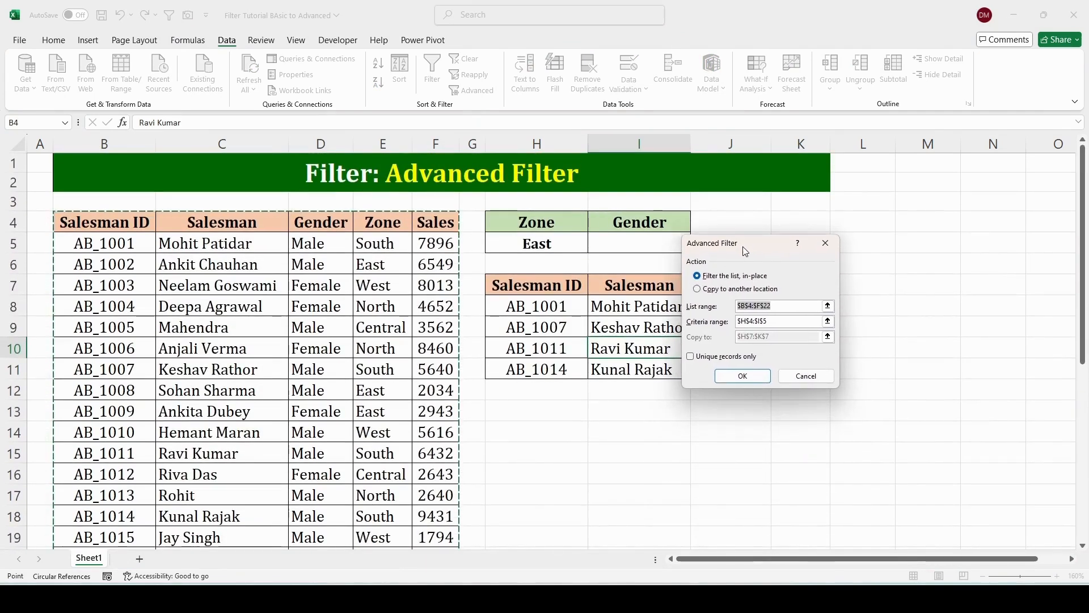
left_click(722, 289)
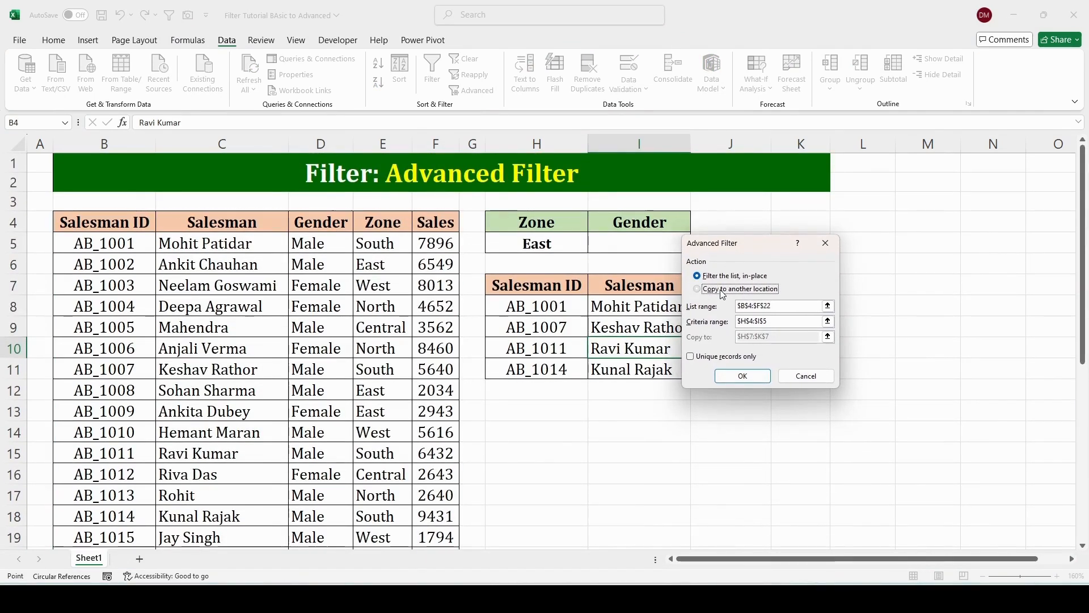
left_click(741, 377)
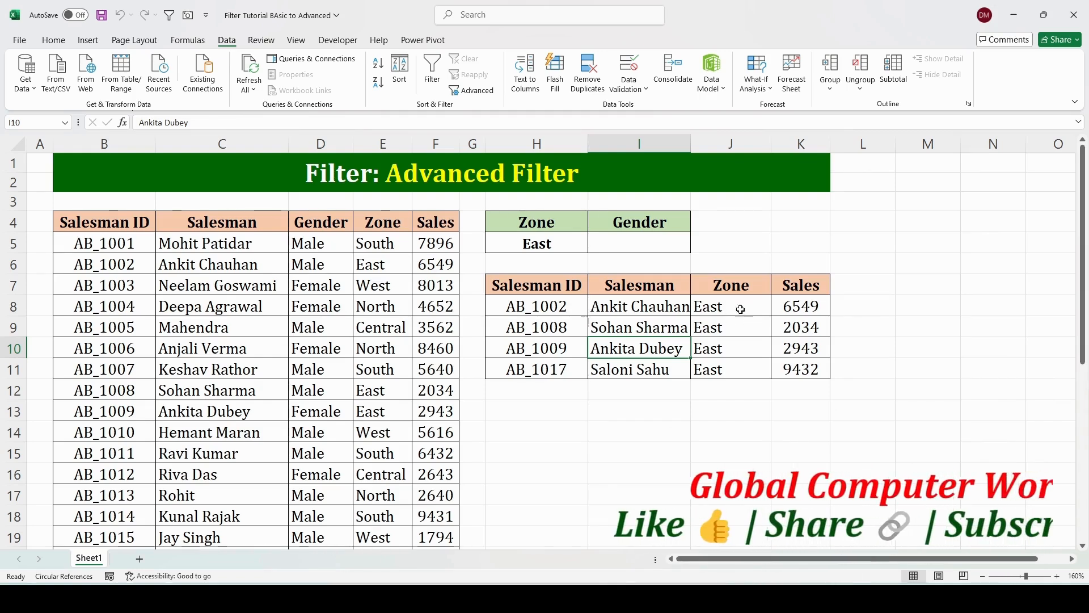
left_click(748, 364)
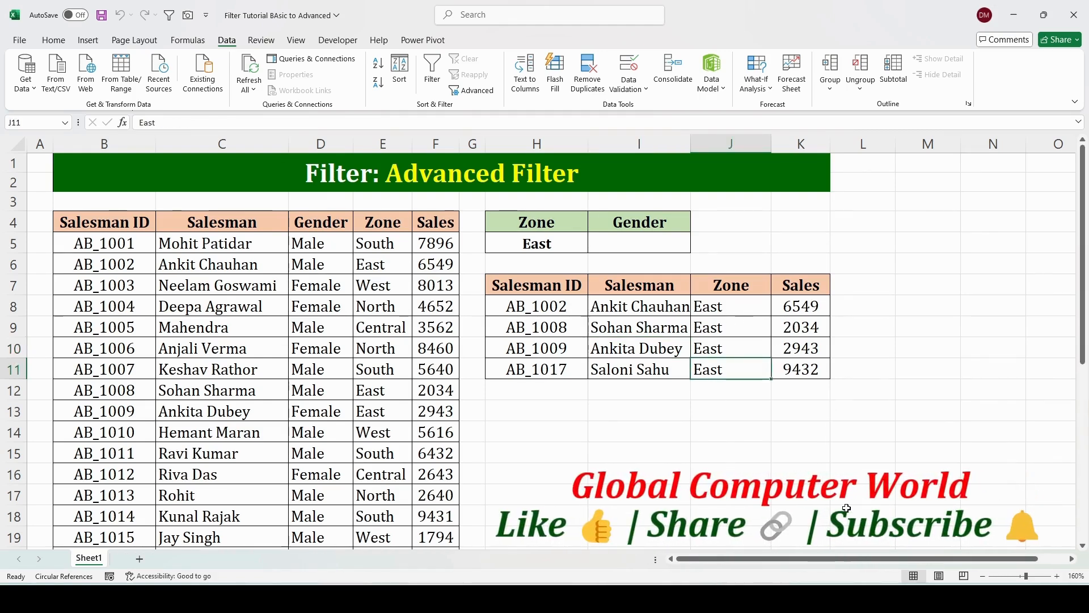